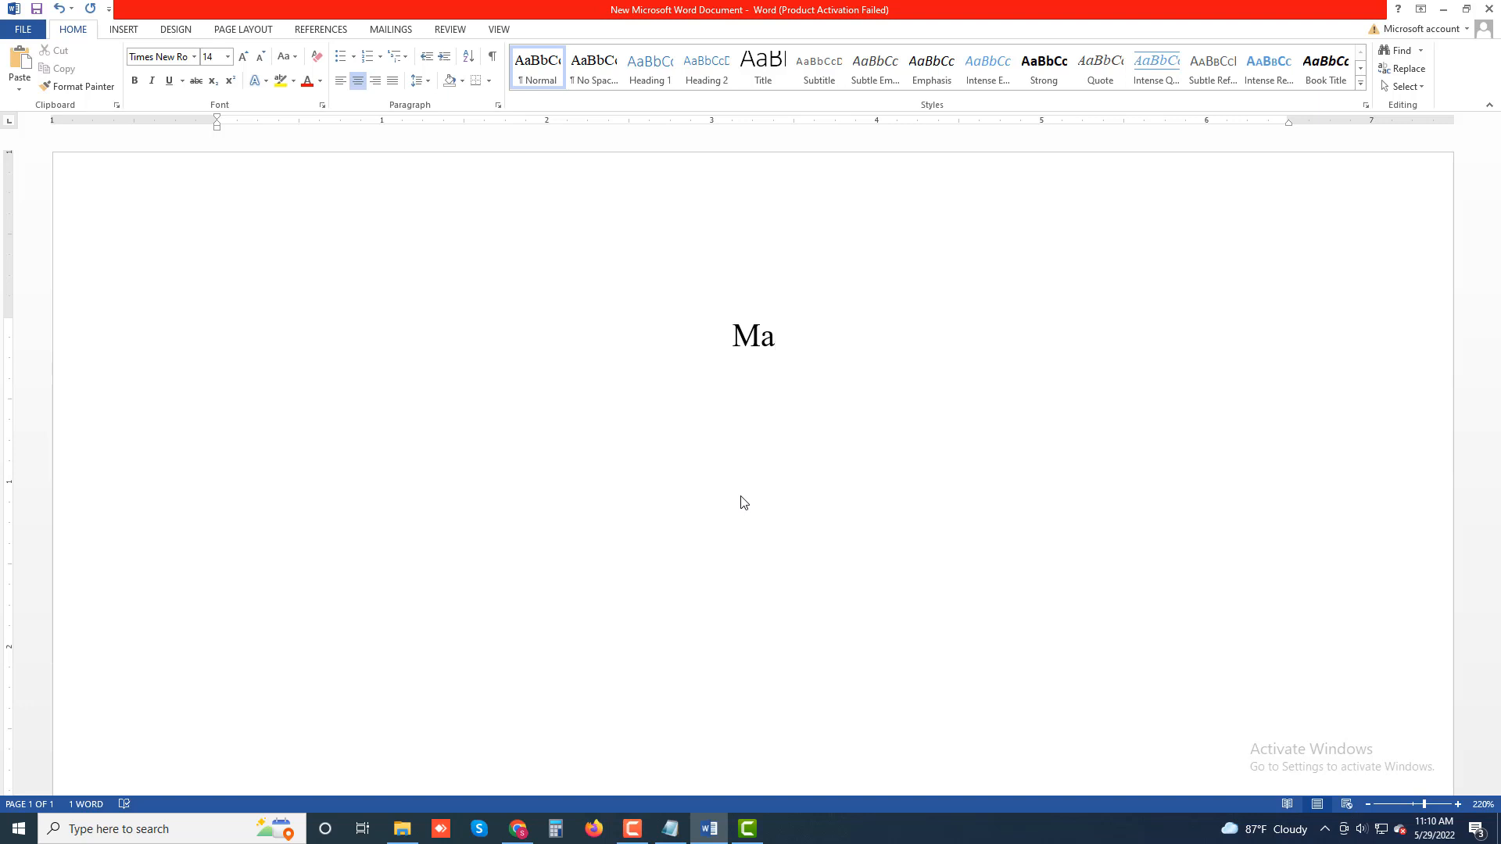
Step: Continue the centered title with the words 'Make Your Notes Available'
type("ke Your")
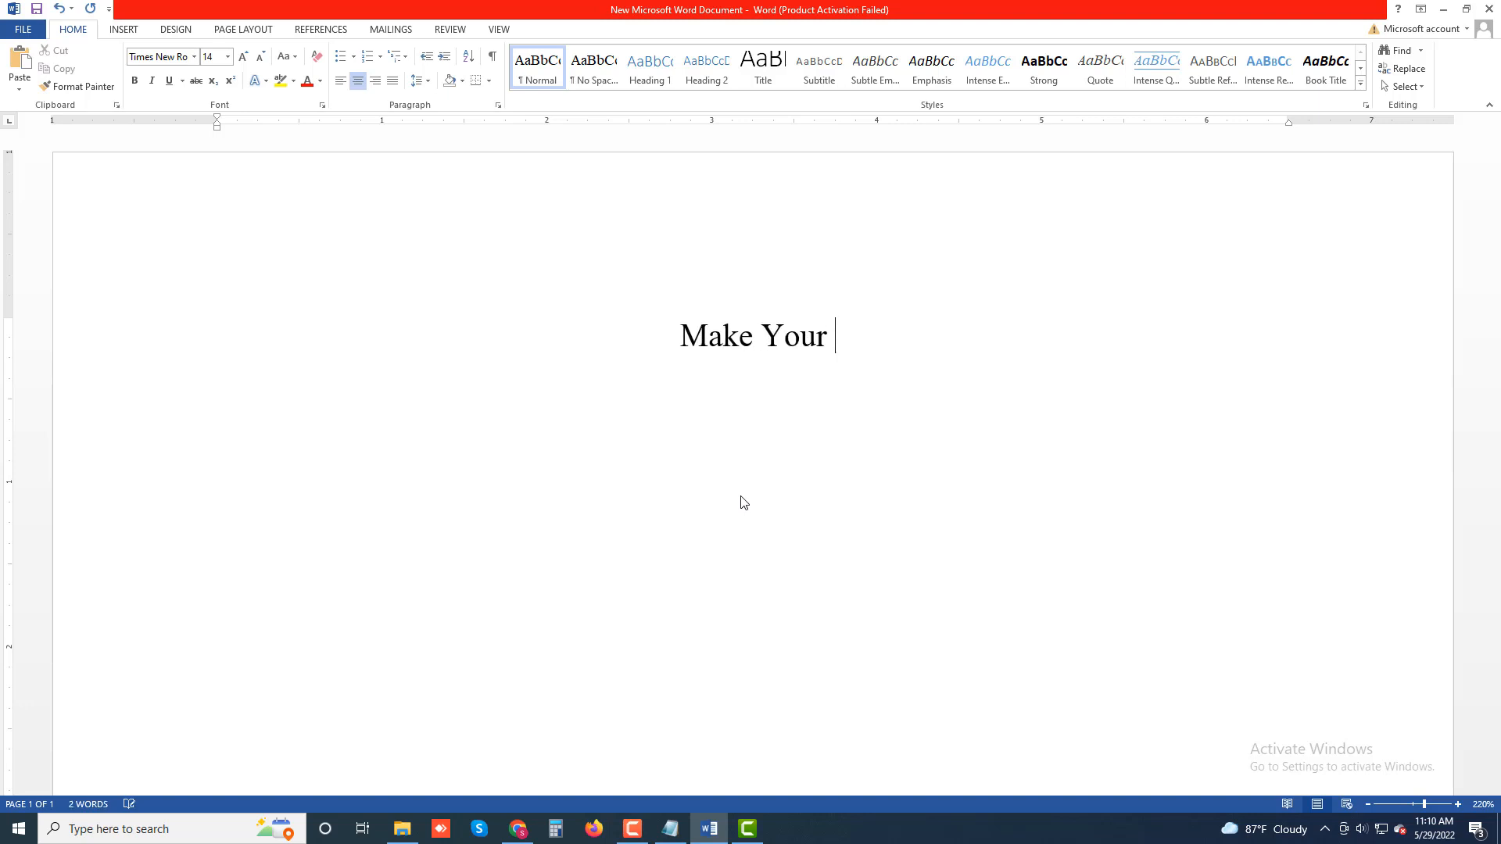
type(" Notes ")
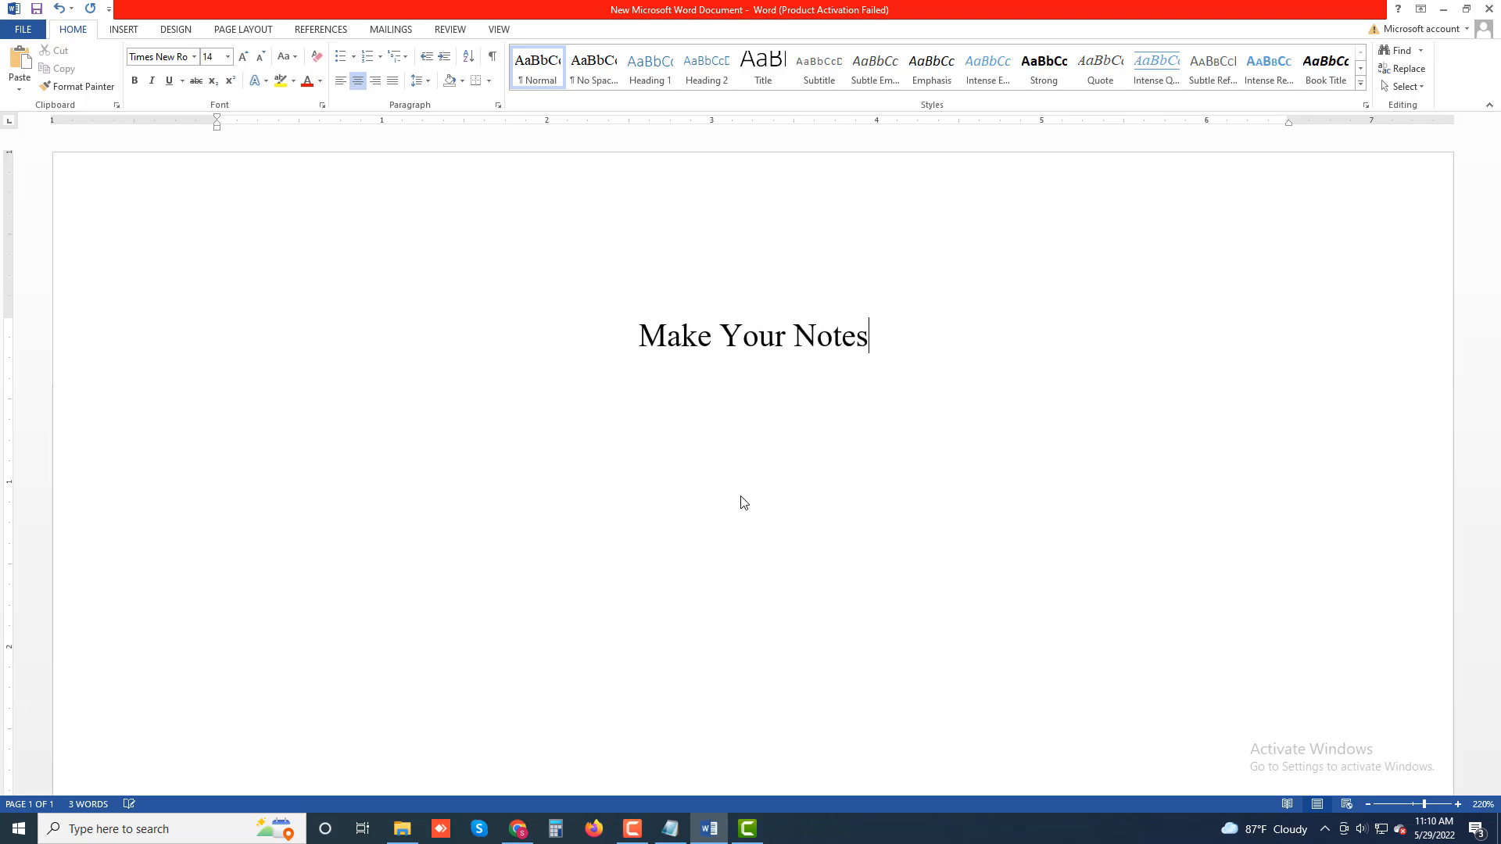
type("Av")
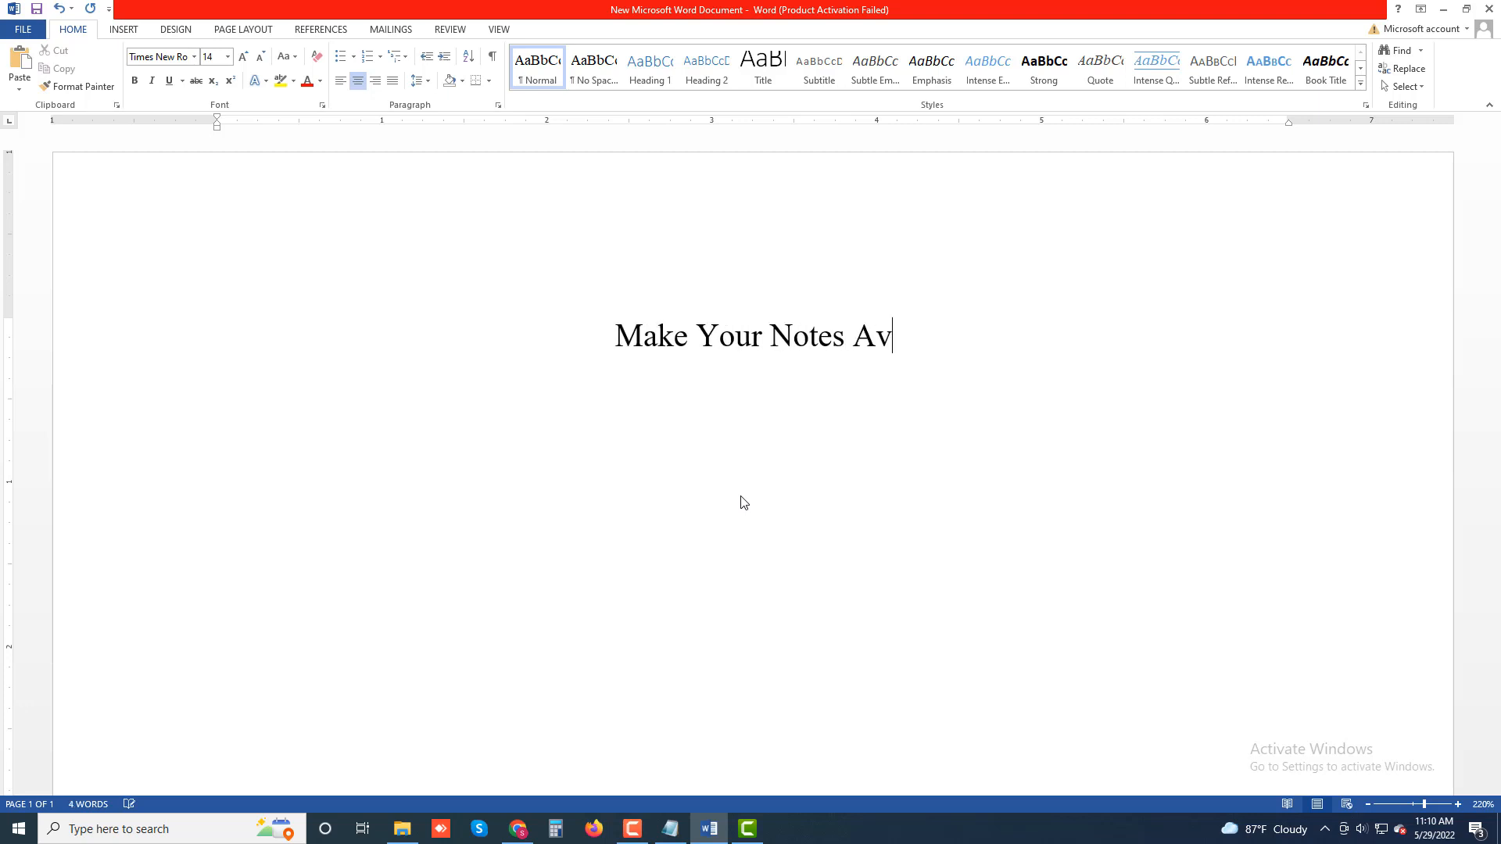
type("ailable")
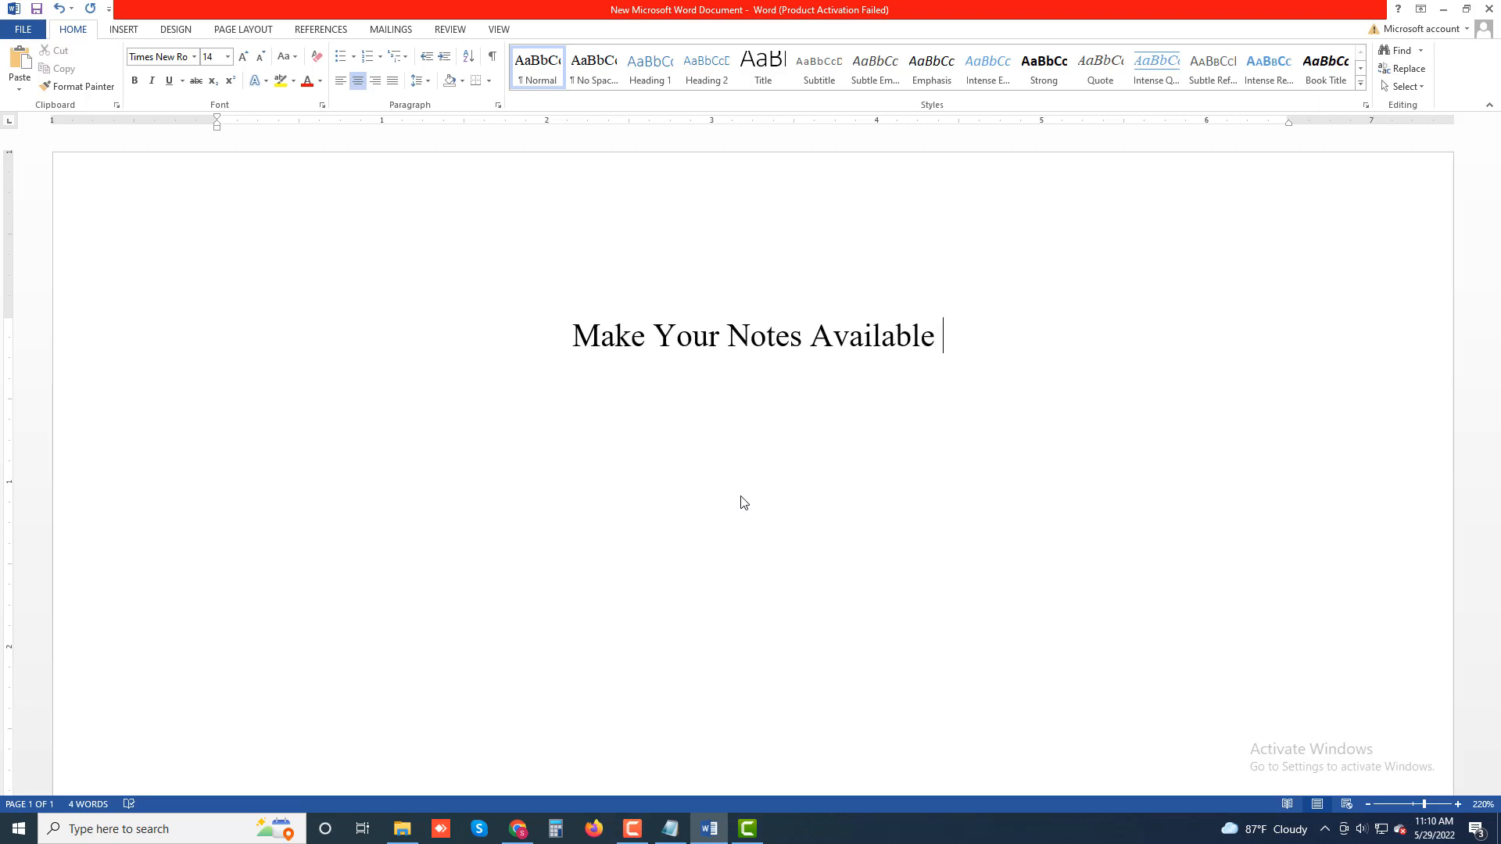
type(" on All ")
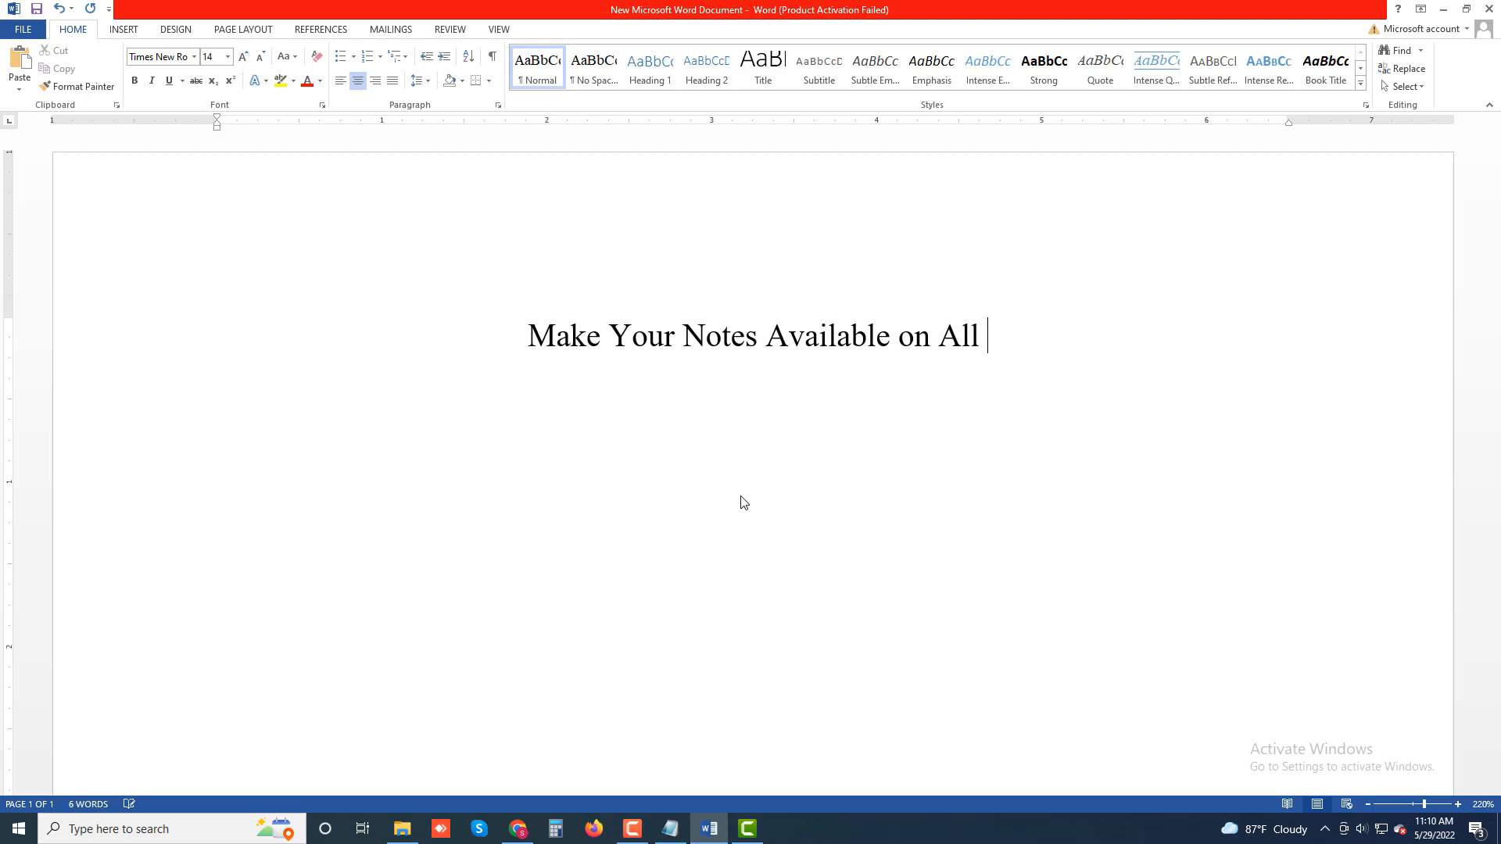
type("Your Dec")
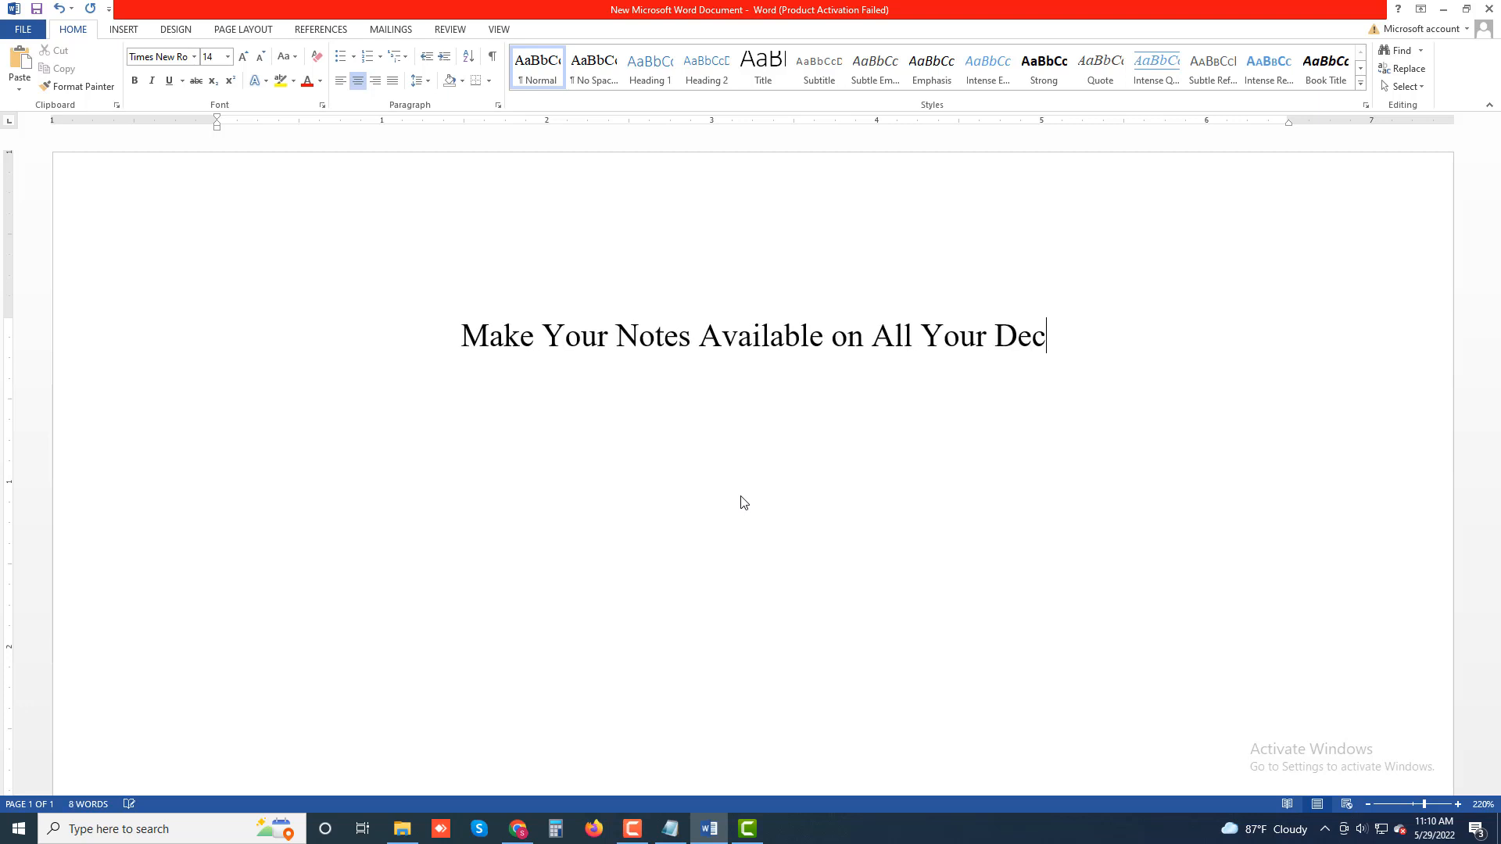
Step: Complete the title with 'on All Your Devices in OneNote' and start a new paragraph
key("BackSpace")
type("vices")
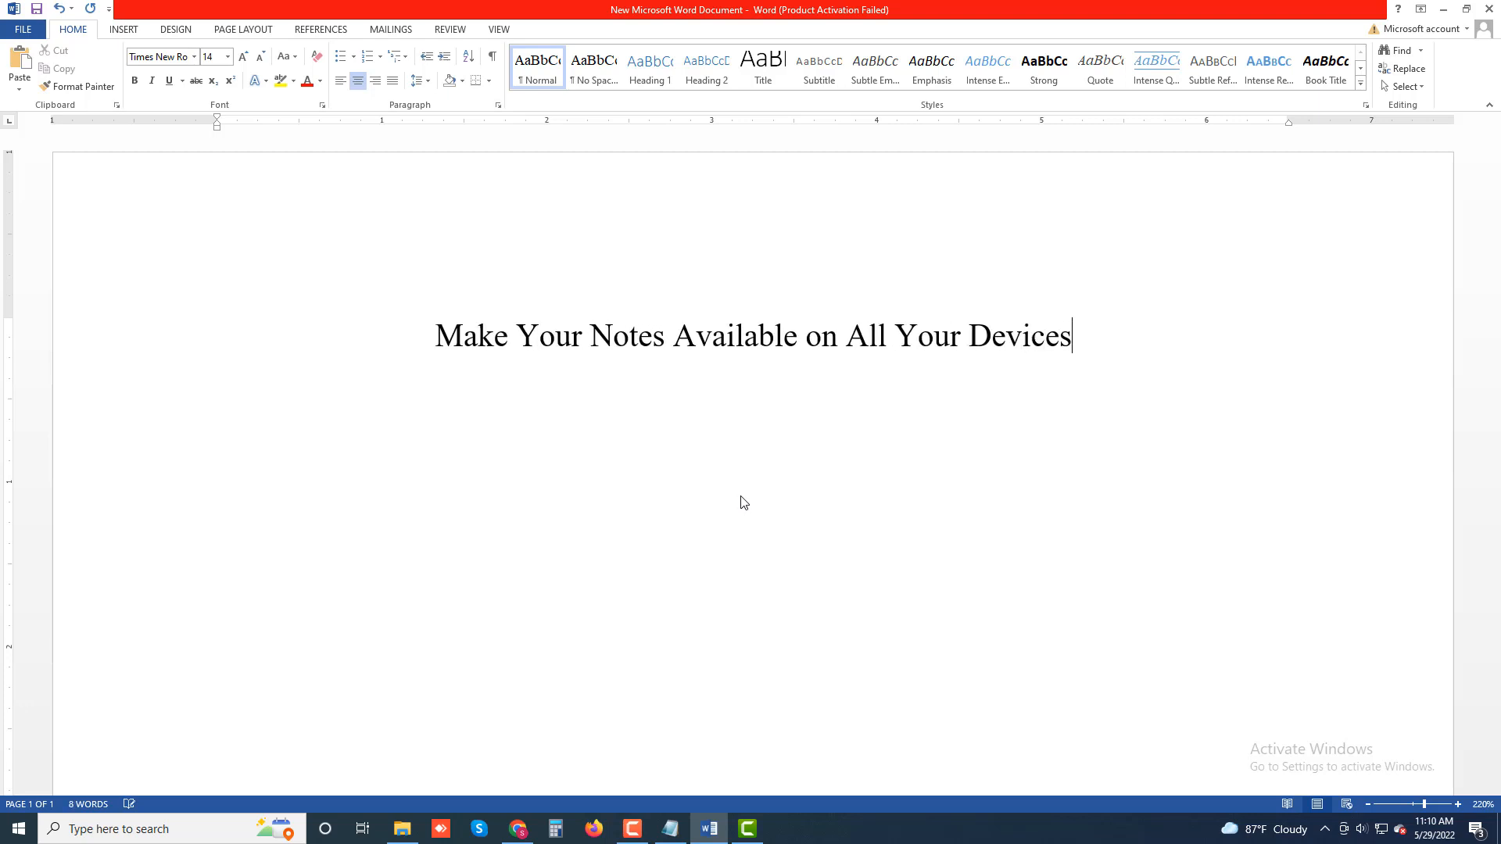
type(" in One")
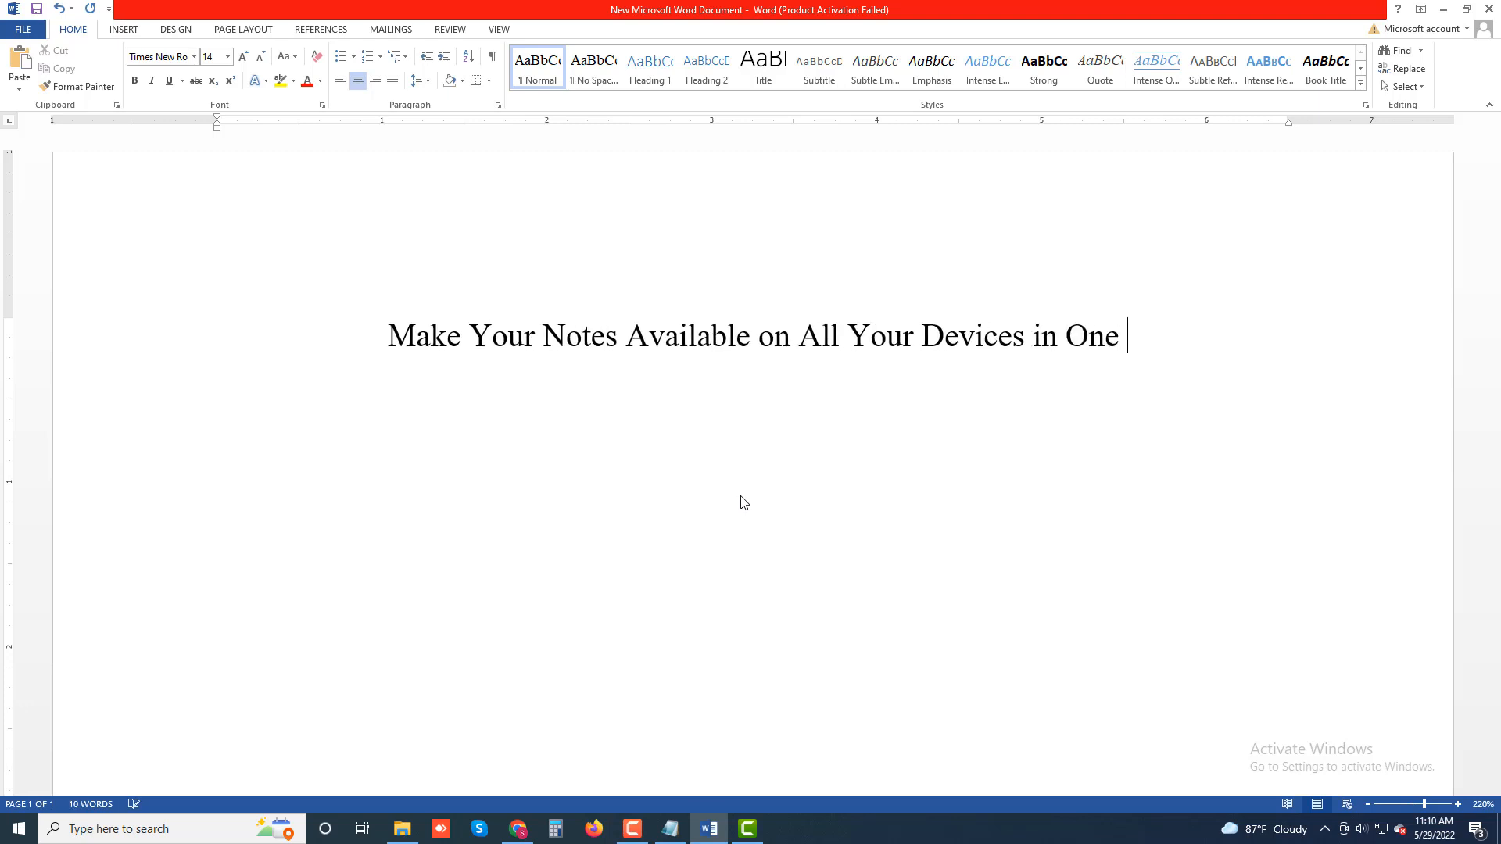
key("BackSpace")
type("Note")
key("Return")
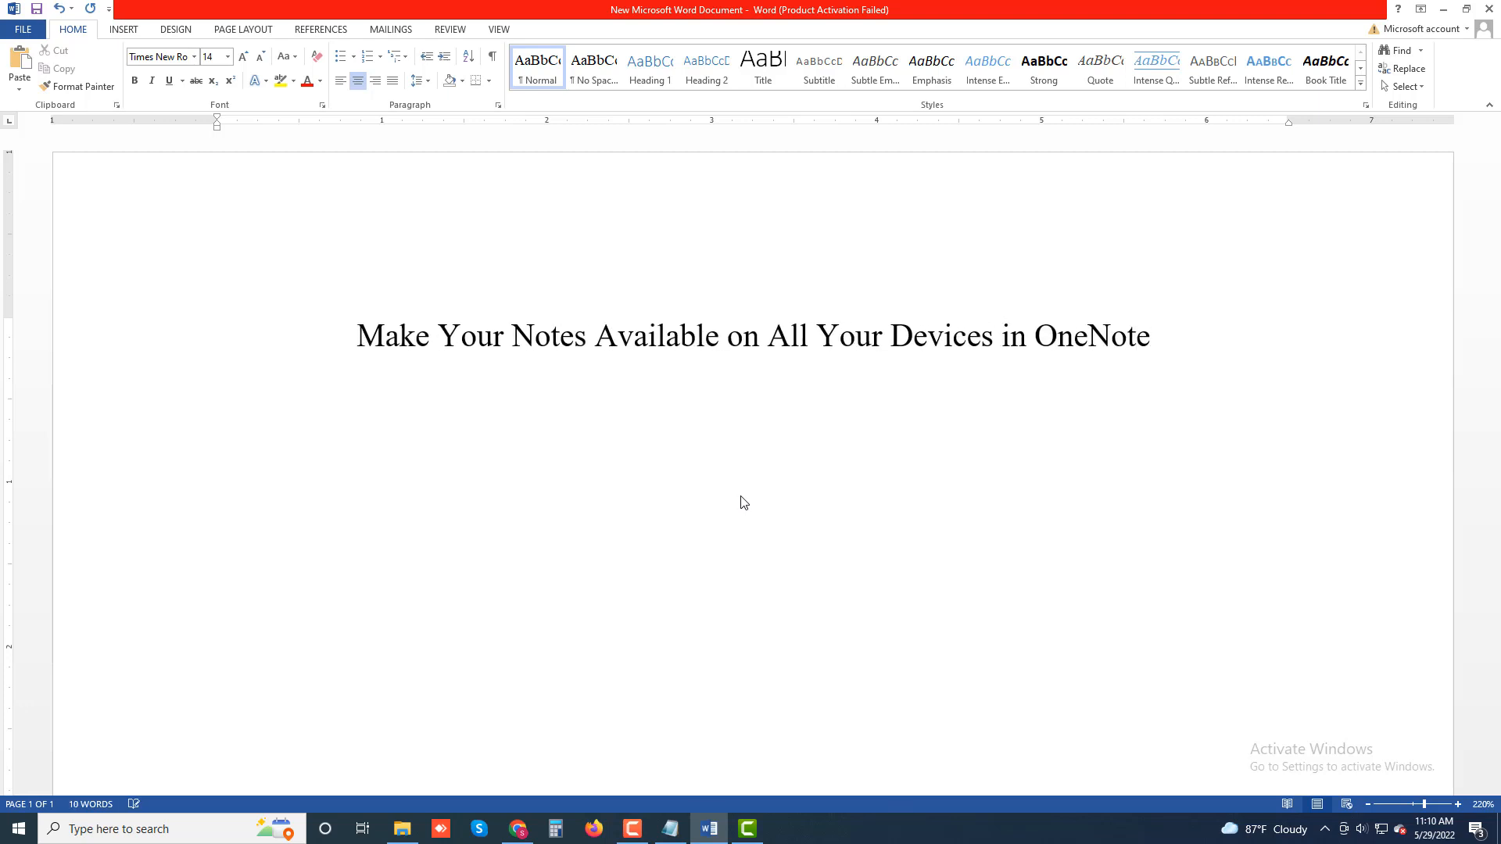
Step: Justify the new paragraph and begin it with 'OneNote allows you'
key("ctrl+j")
type("One")
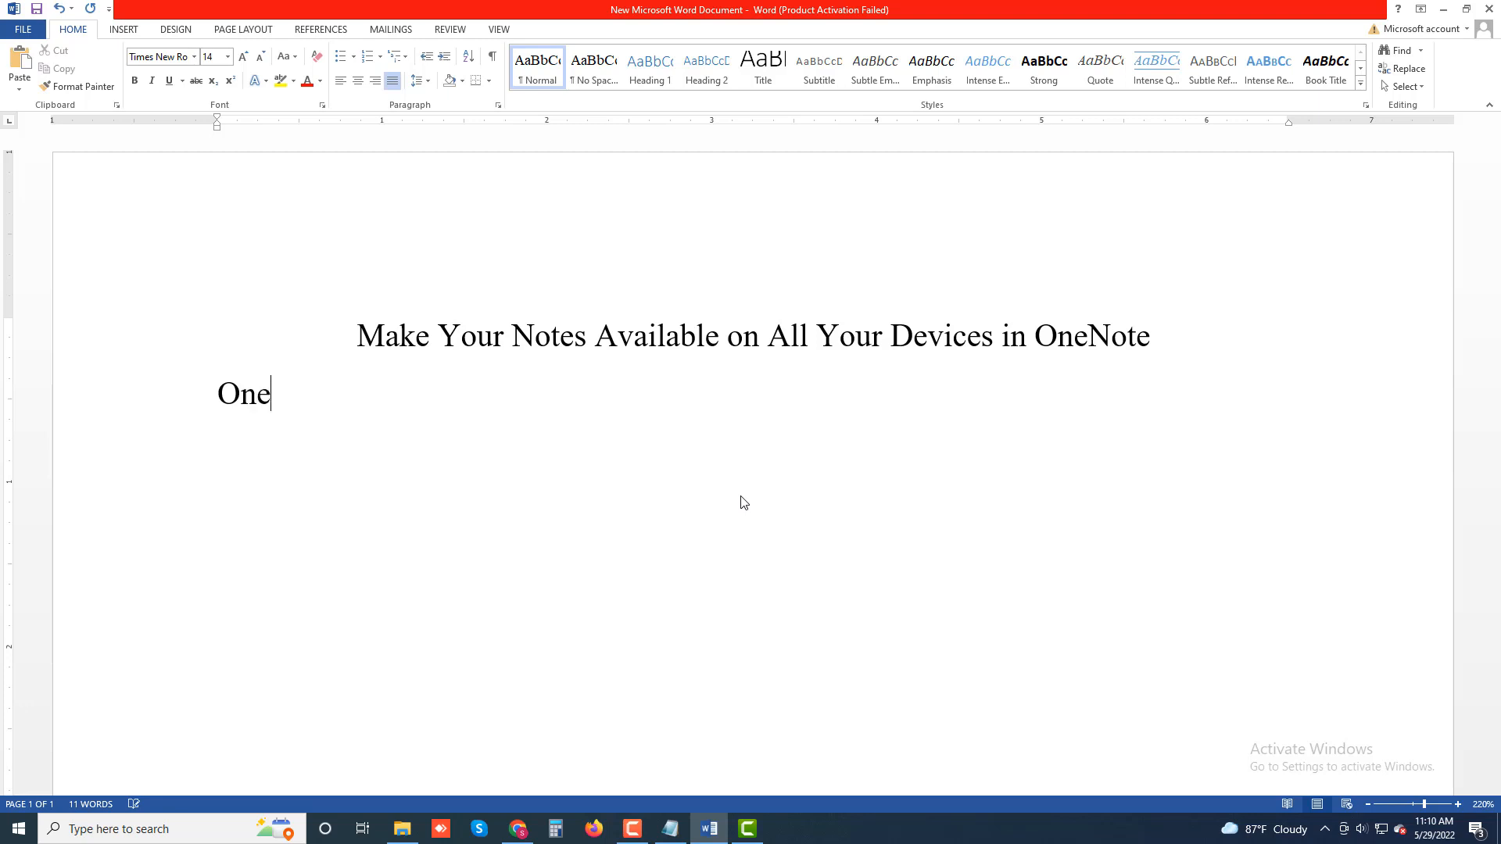
type("Note aloo")
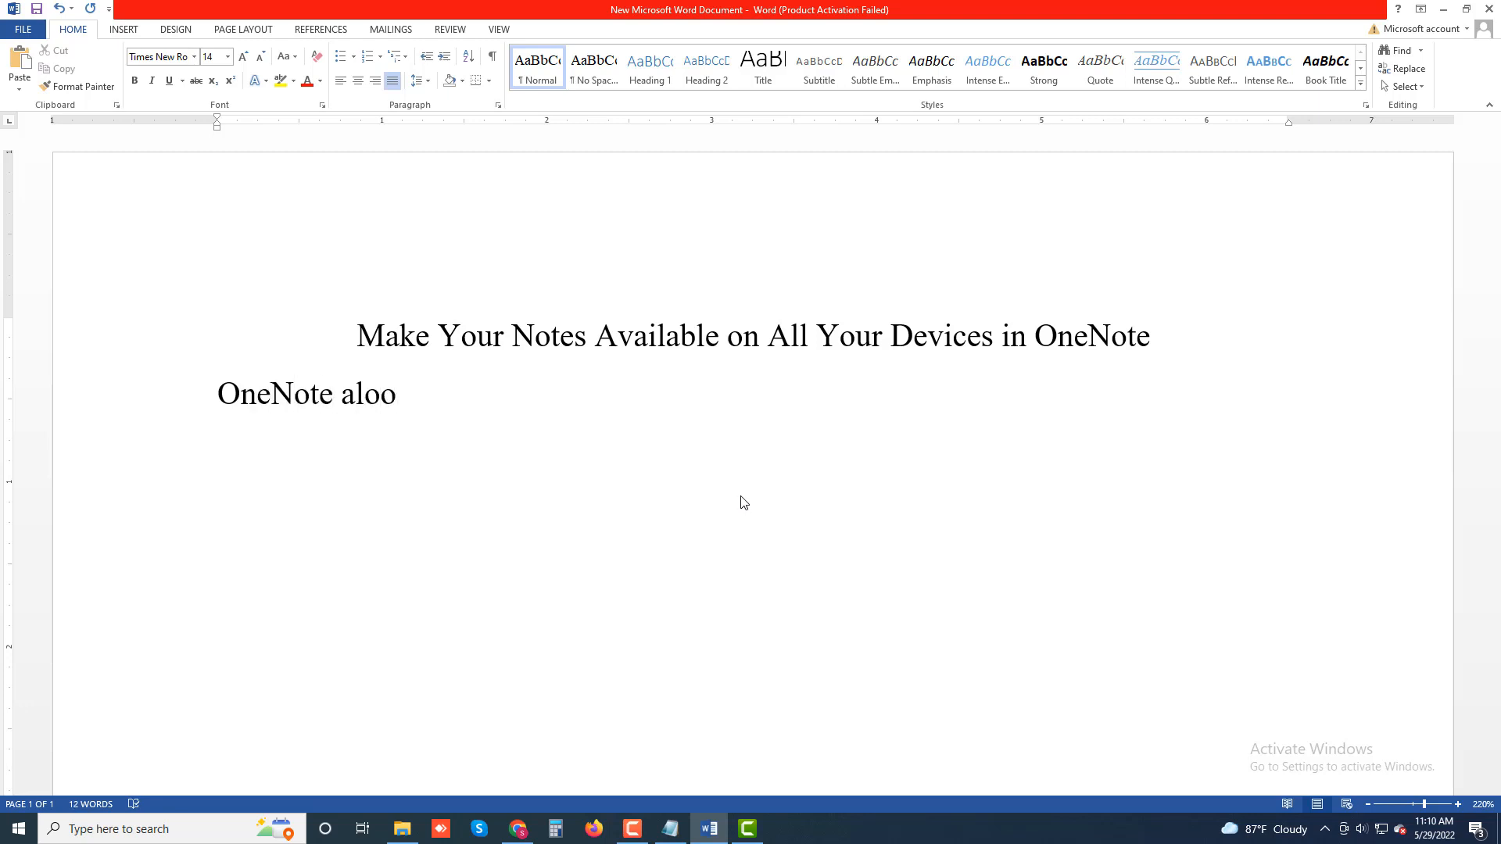
key("BackSpace")
key("BackSpace")
type("lows you")
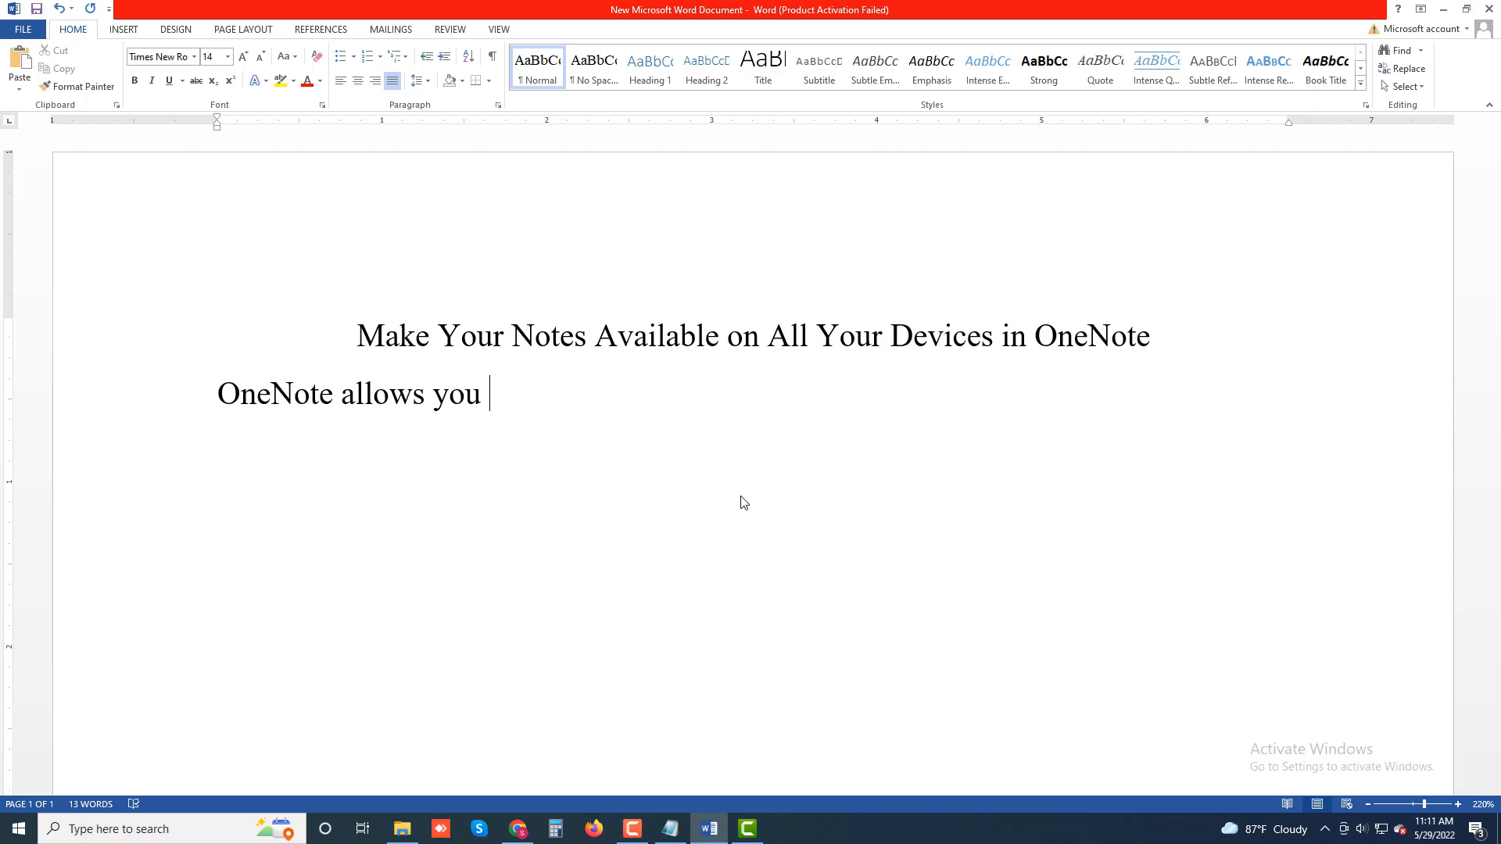
type(" to sync your note")
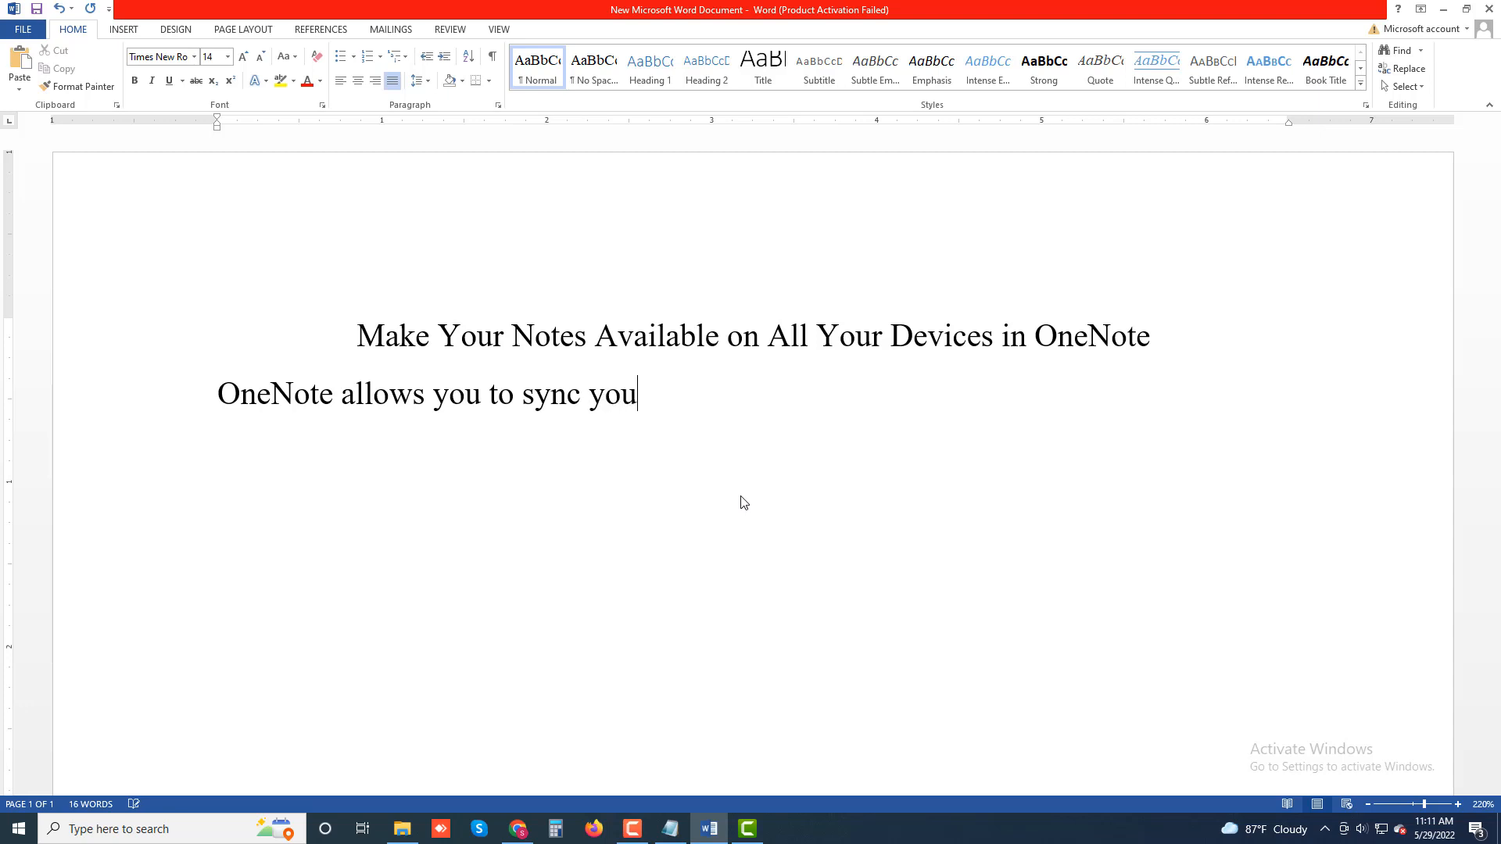
type("s with your")
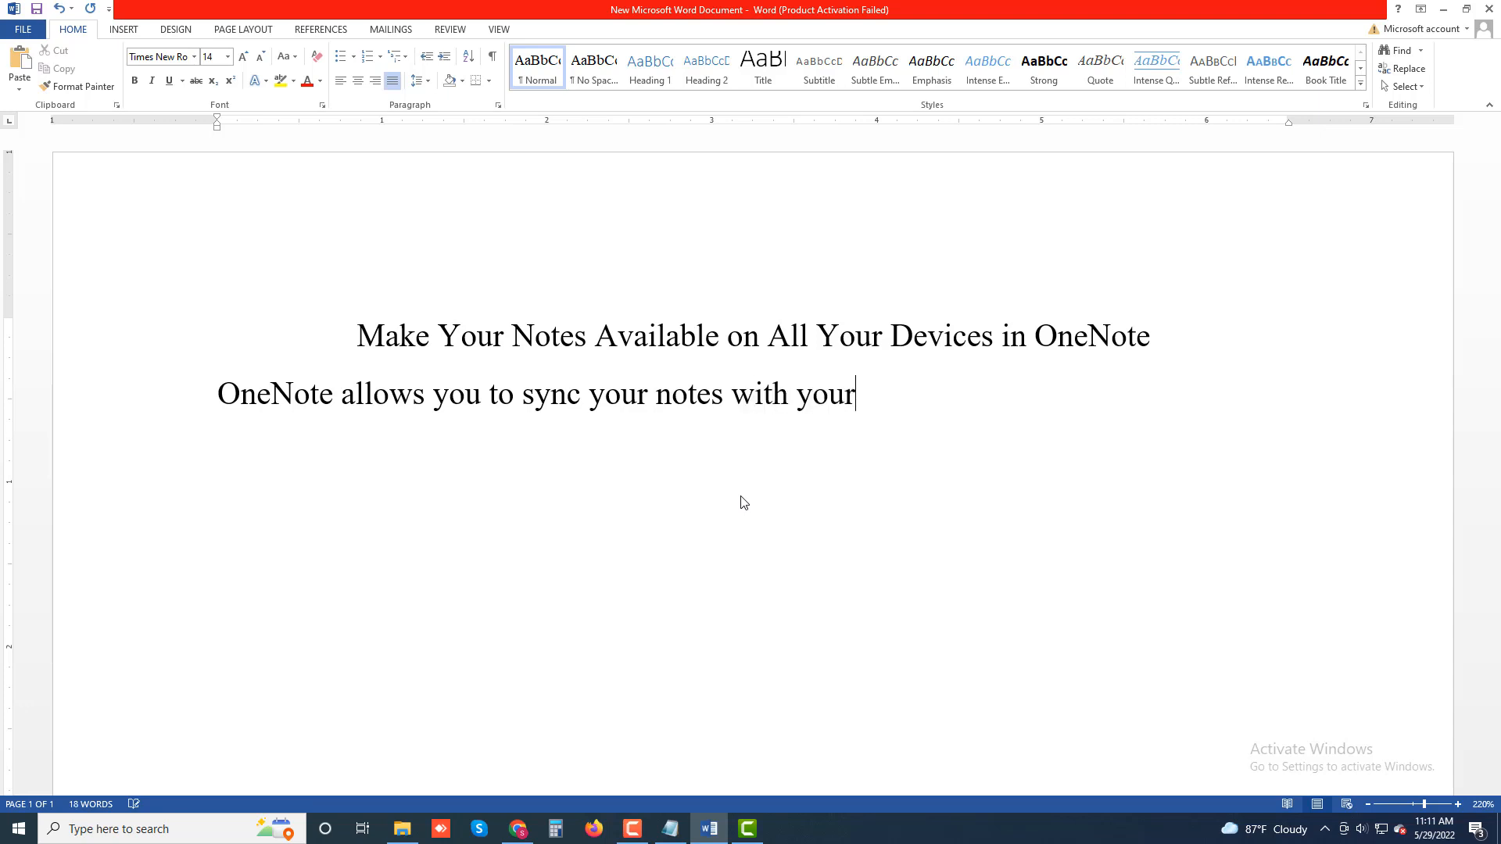
type(" cloud account")
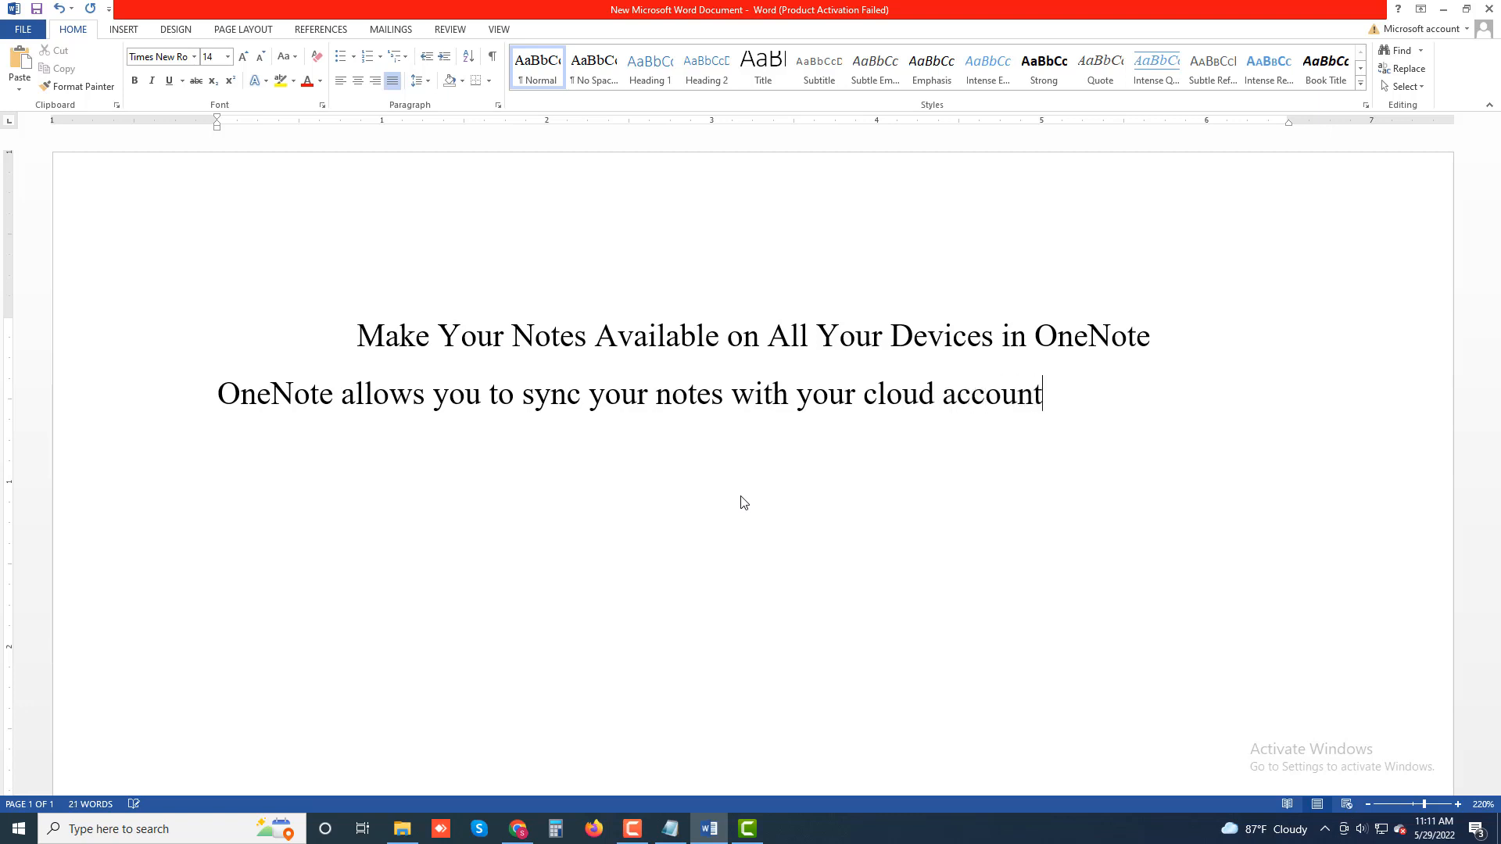
type(", making ")
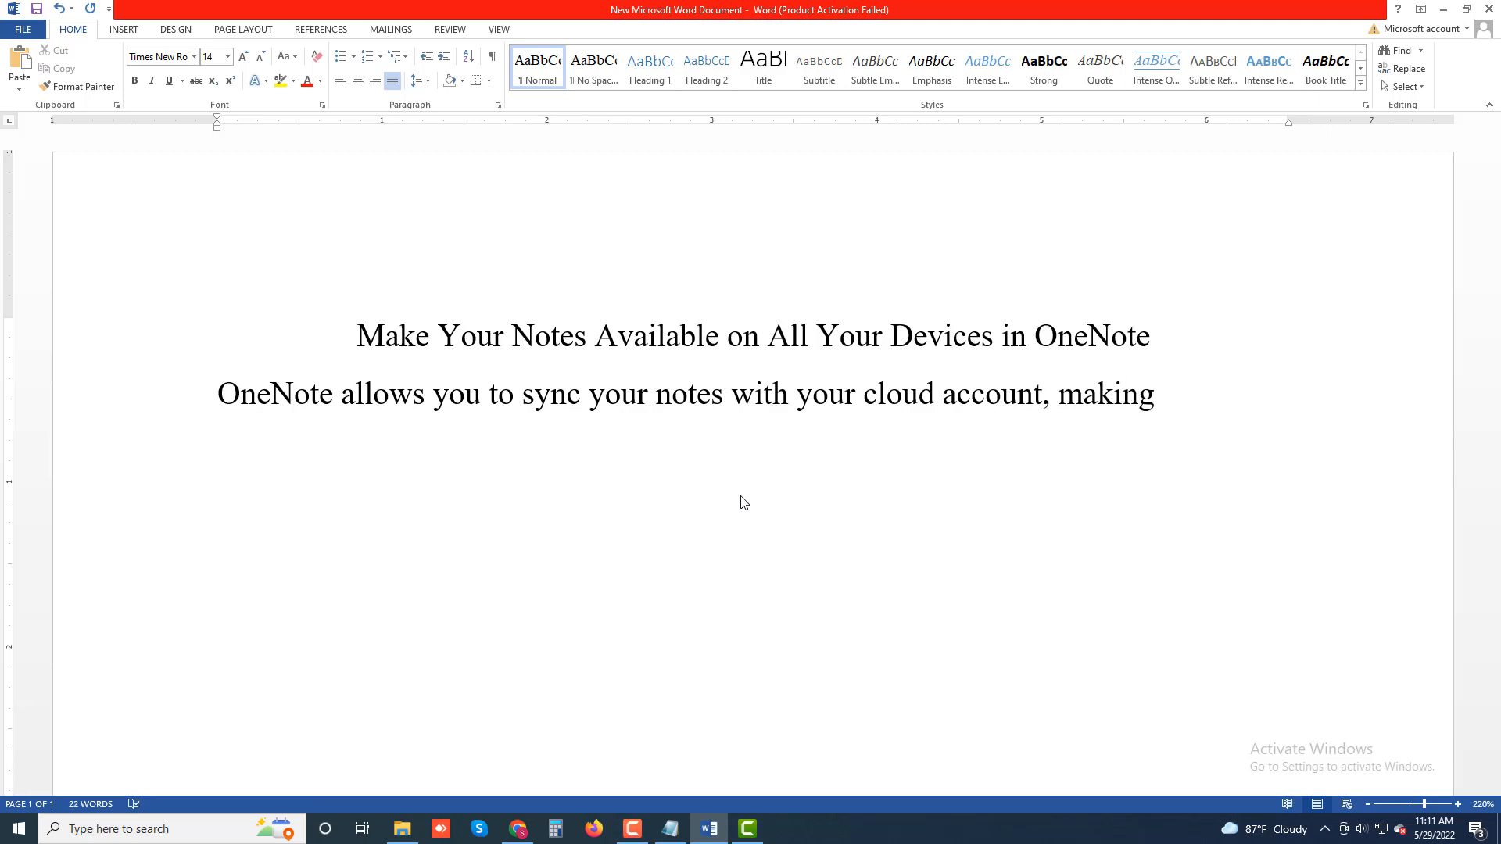
type("your notes avai")
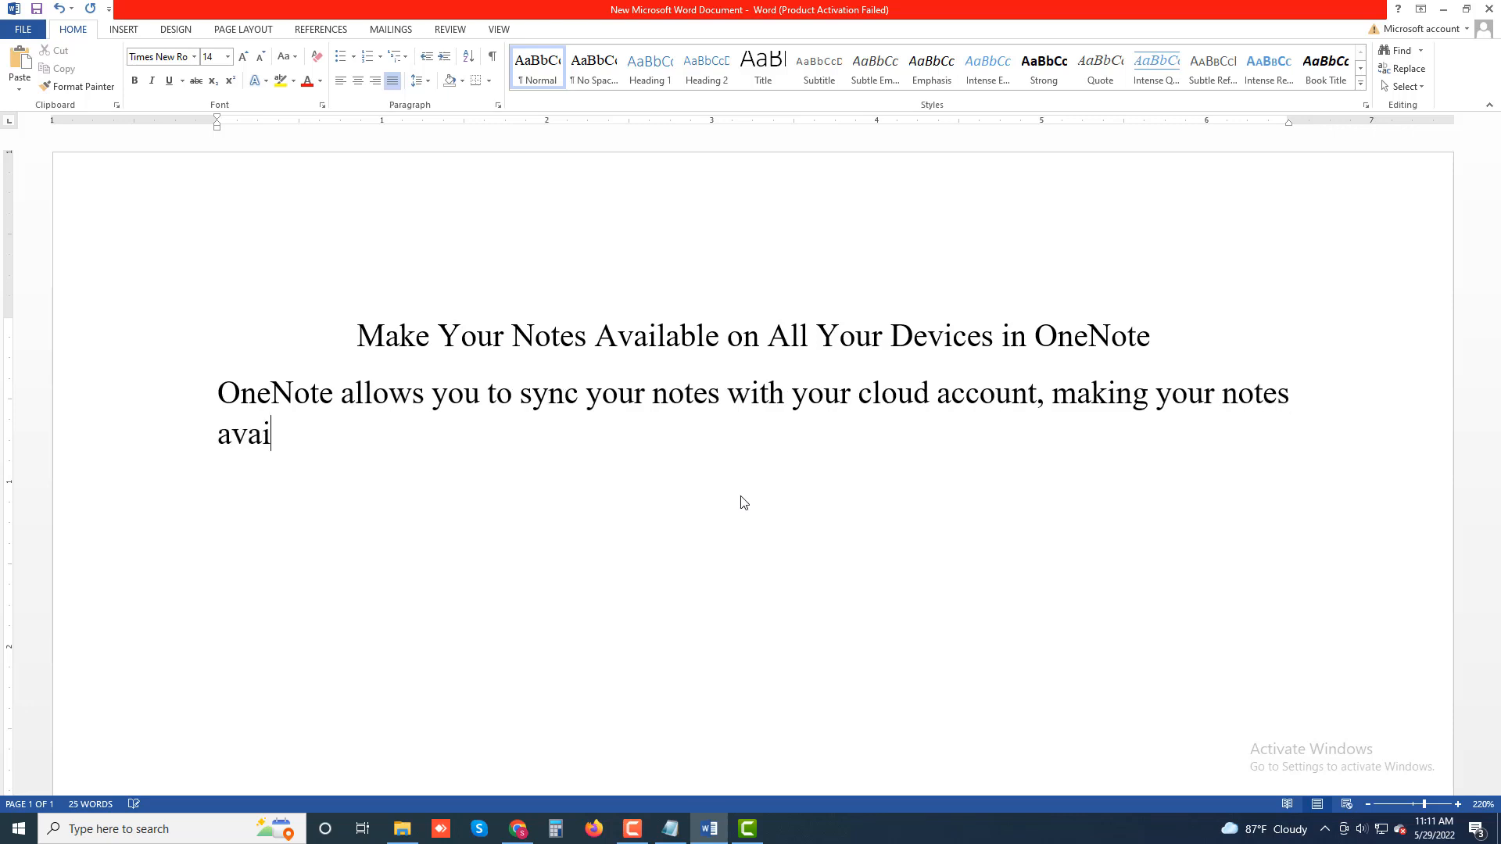
type("lable acroe")
Step: Add ', making your notes available across all your supported' to the paragraph
key("BackSpace")
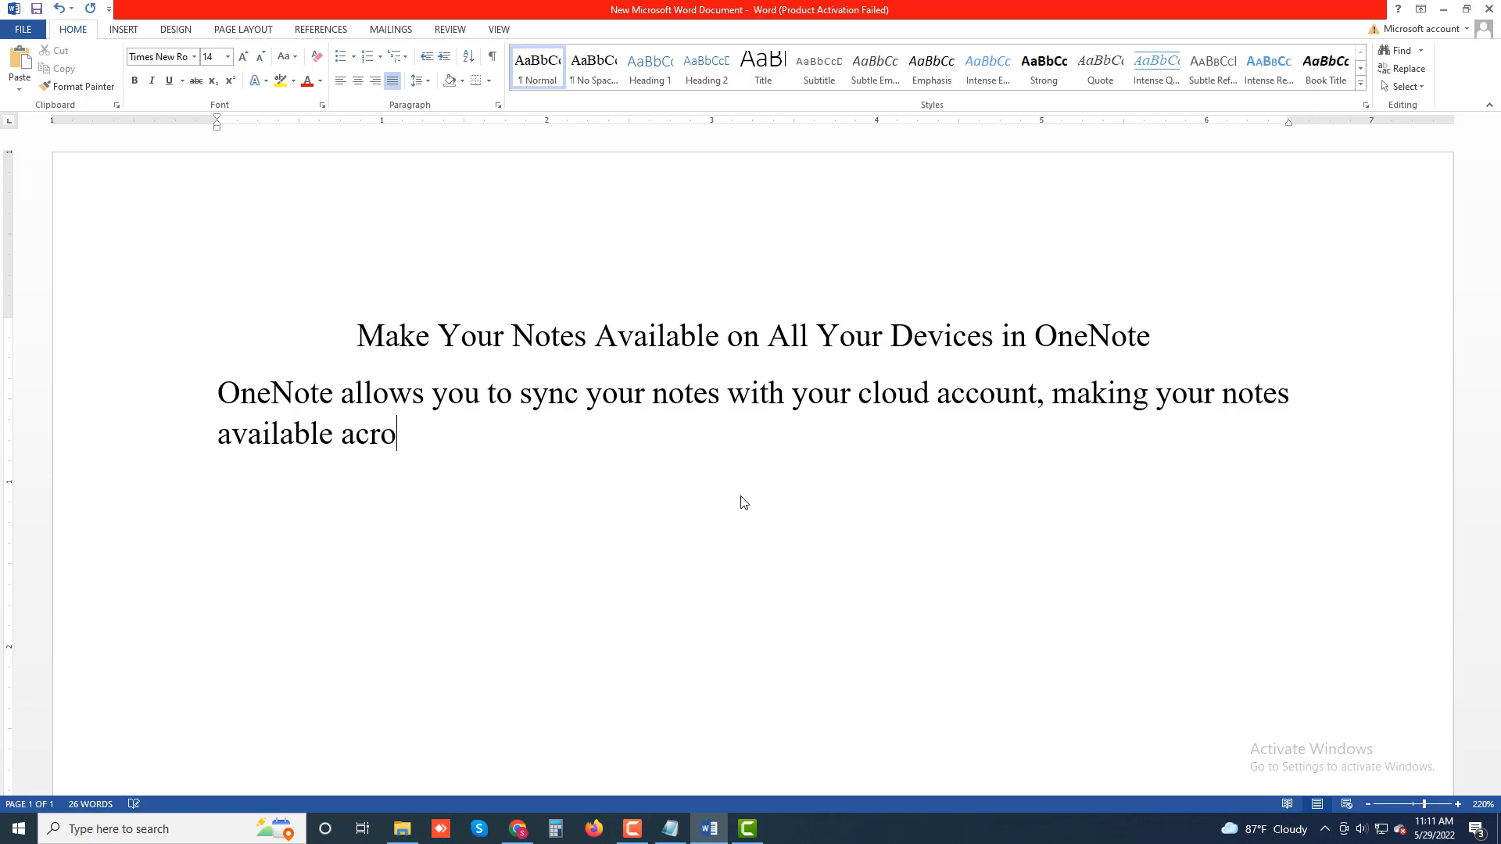
type("ss all your supported")
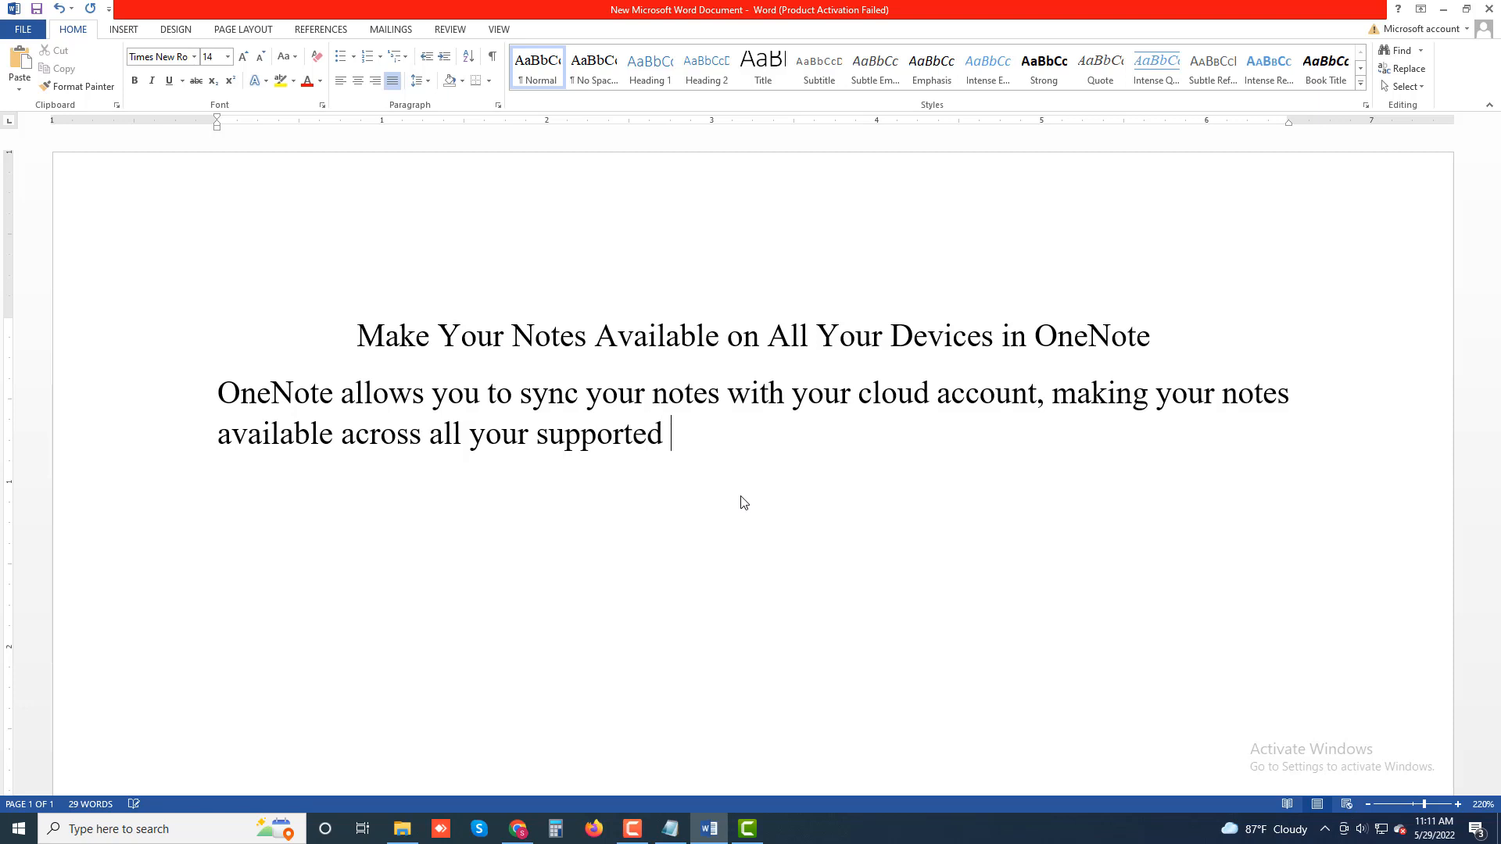
type(" devices. This ")
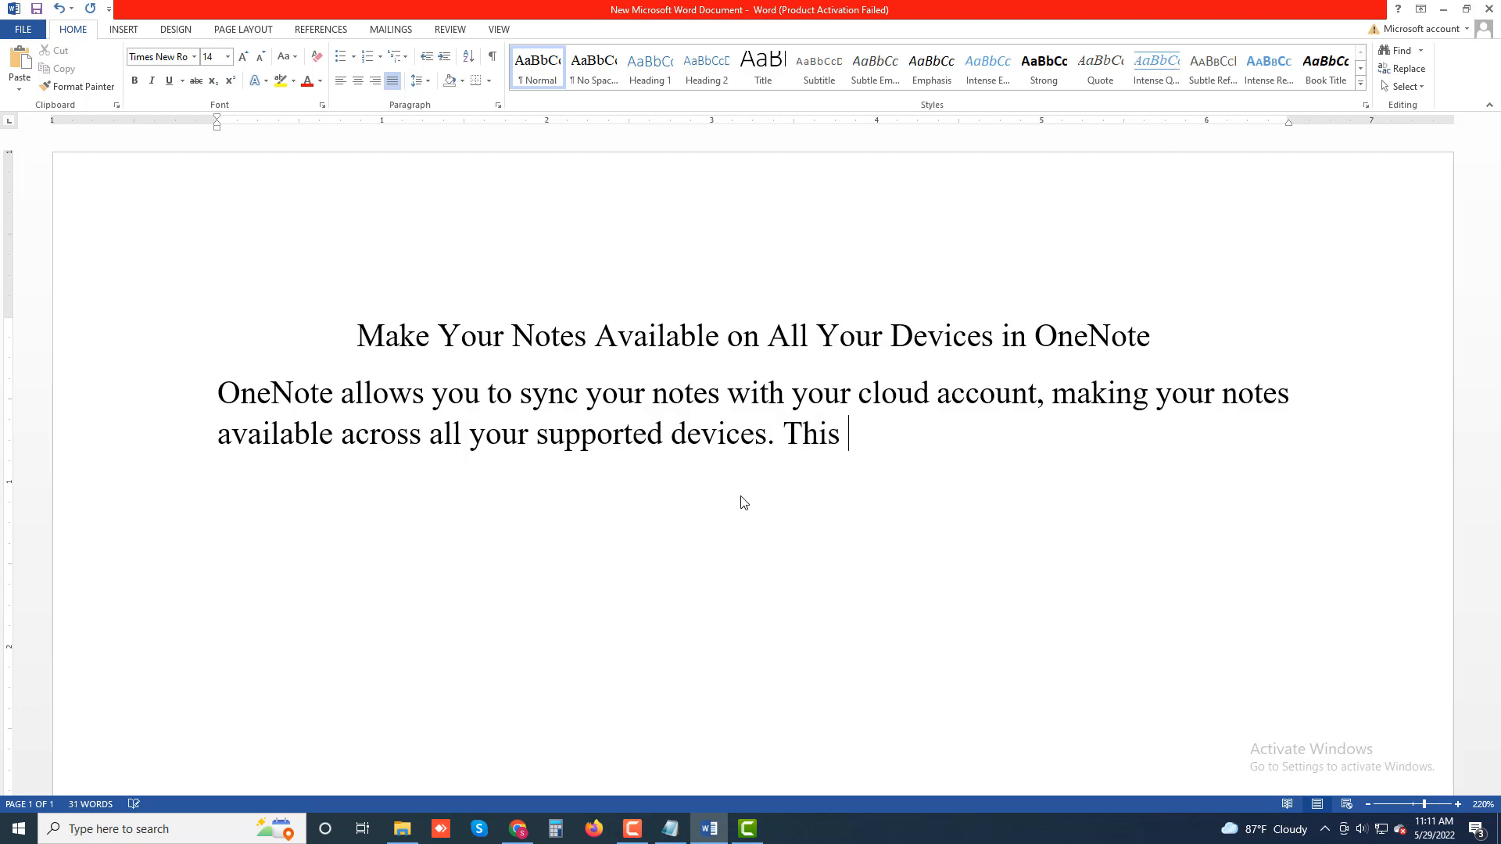
type("way, you can ")
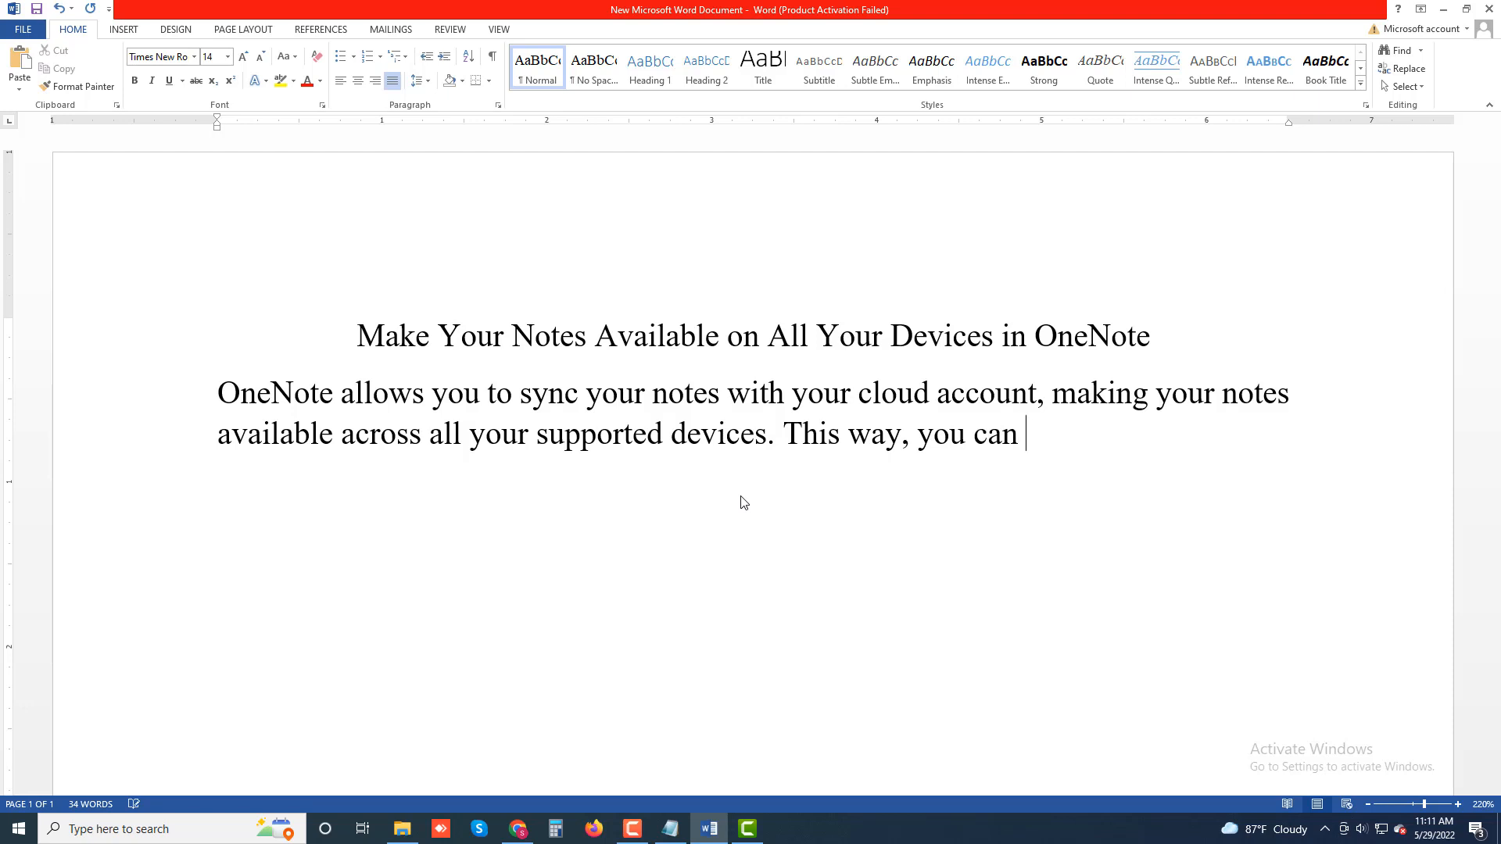
type("leave a note")
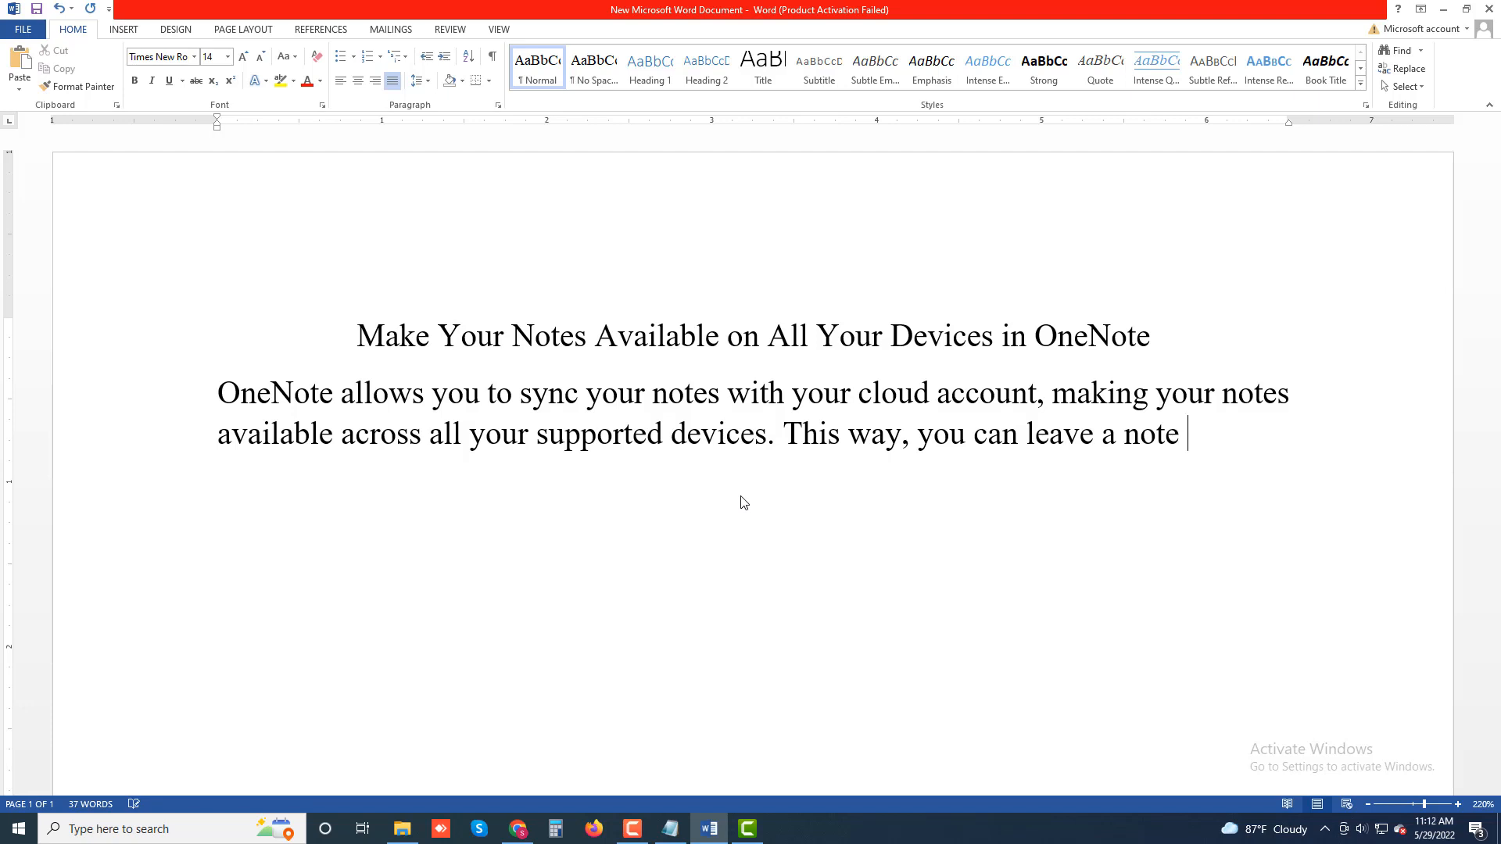
type(" on one ")
type("device and")
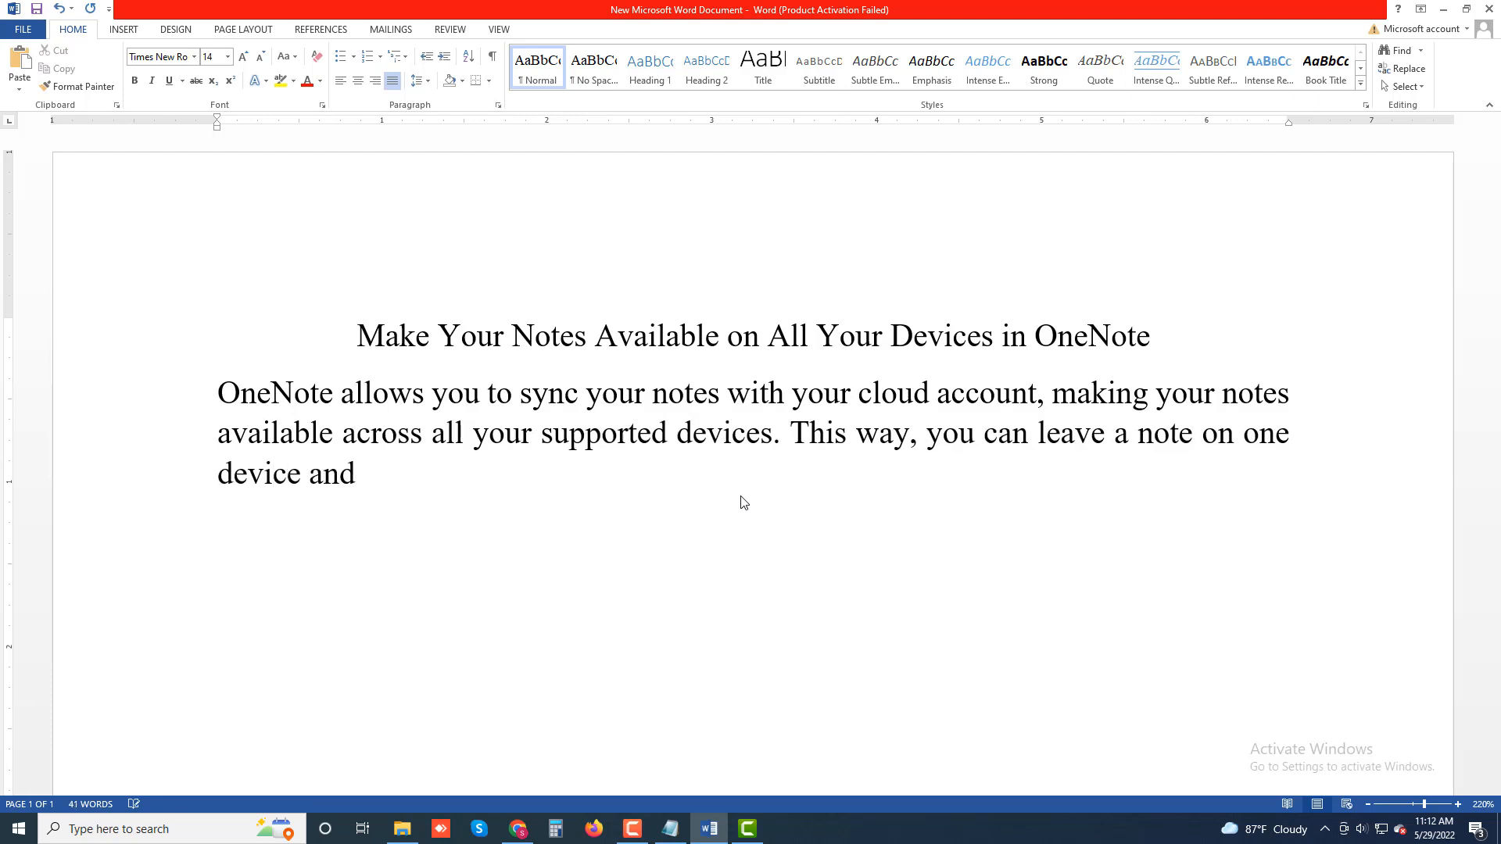
type(" resume wo")
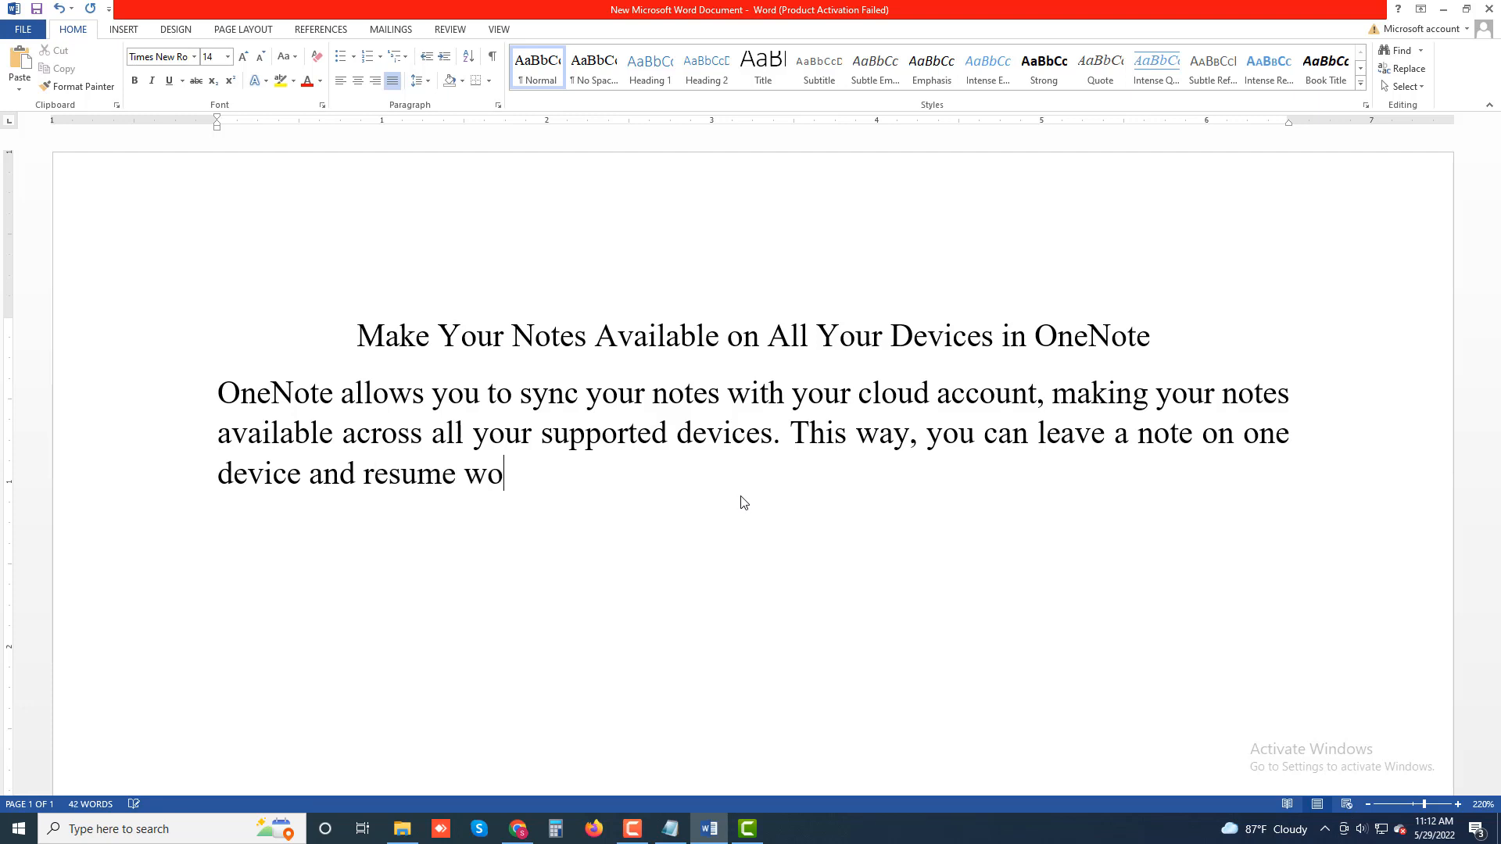
type("rking on ")
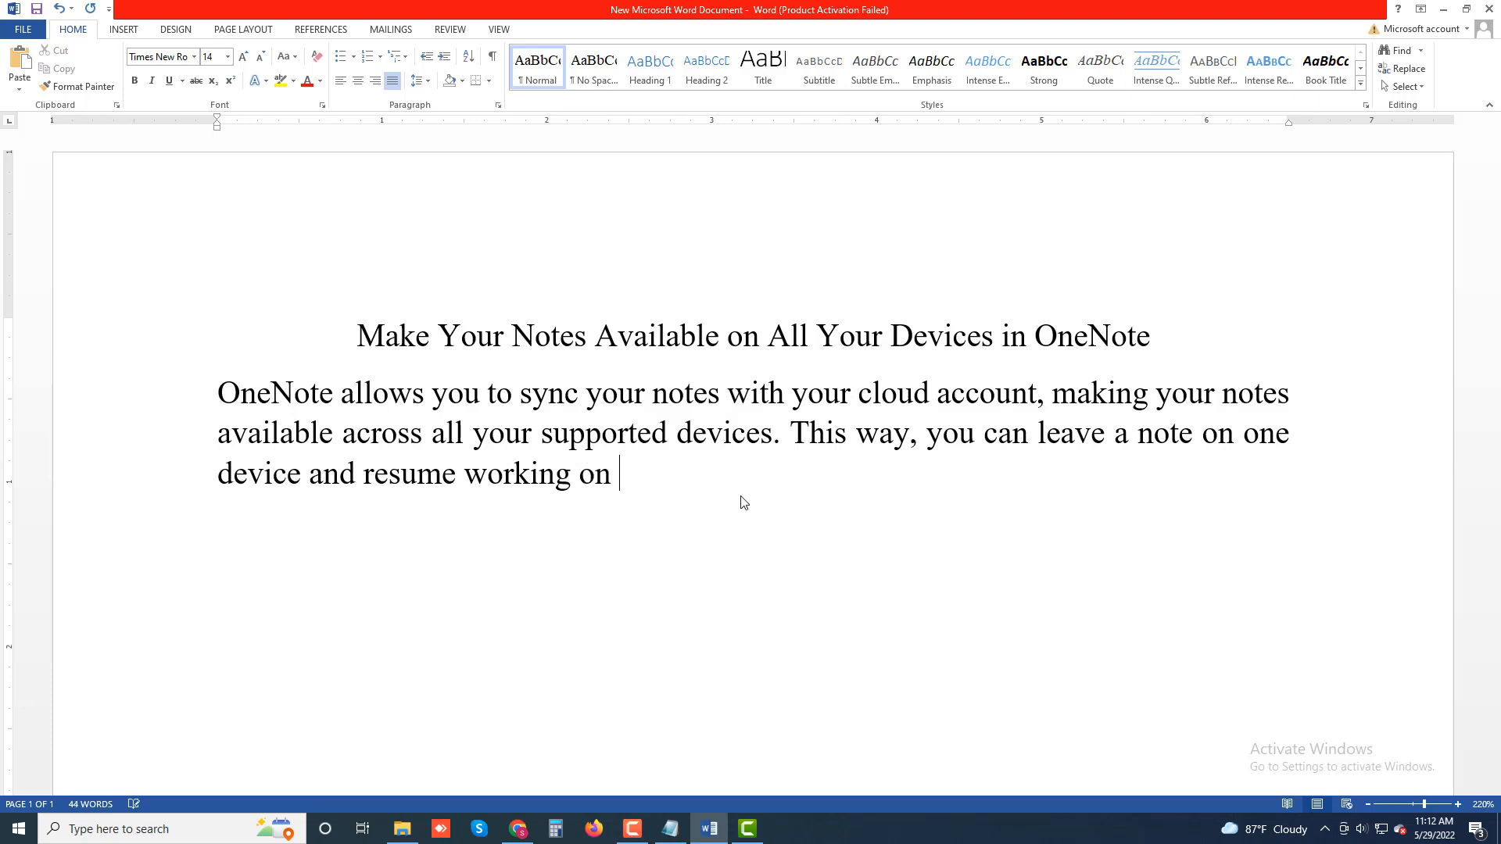
type("that note")
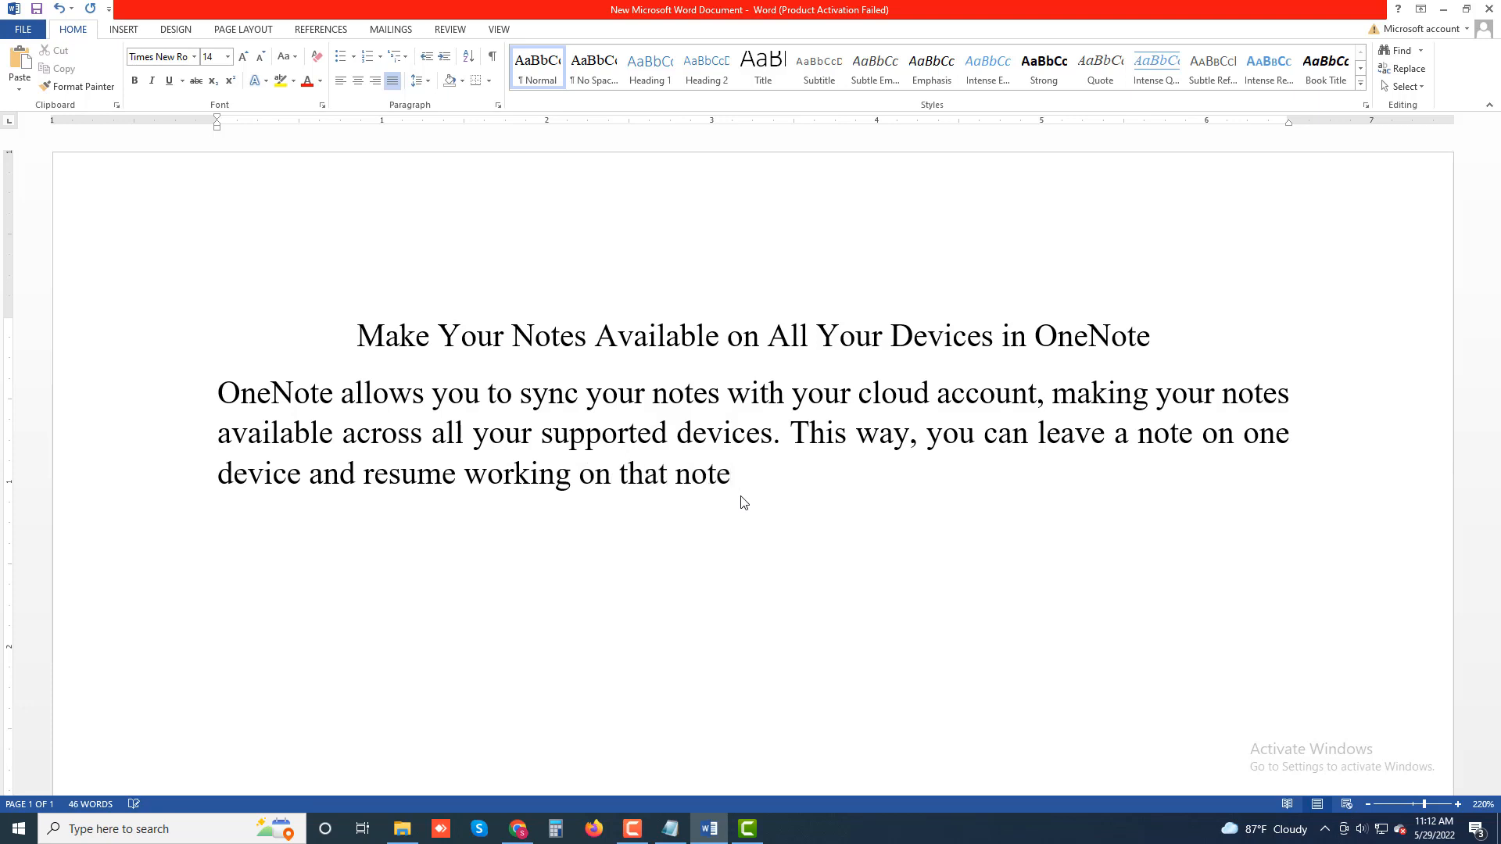
type(" from another ")
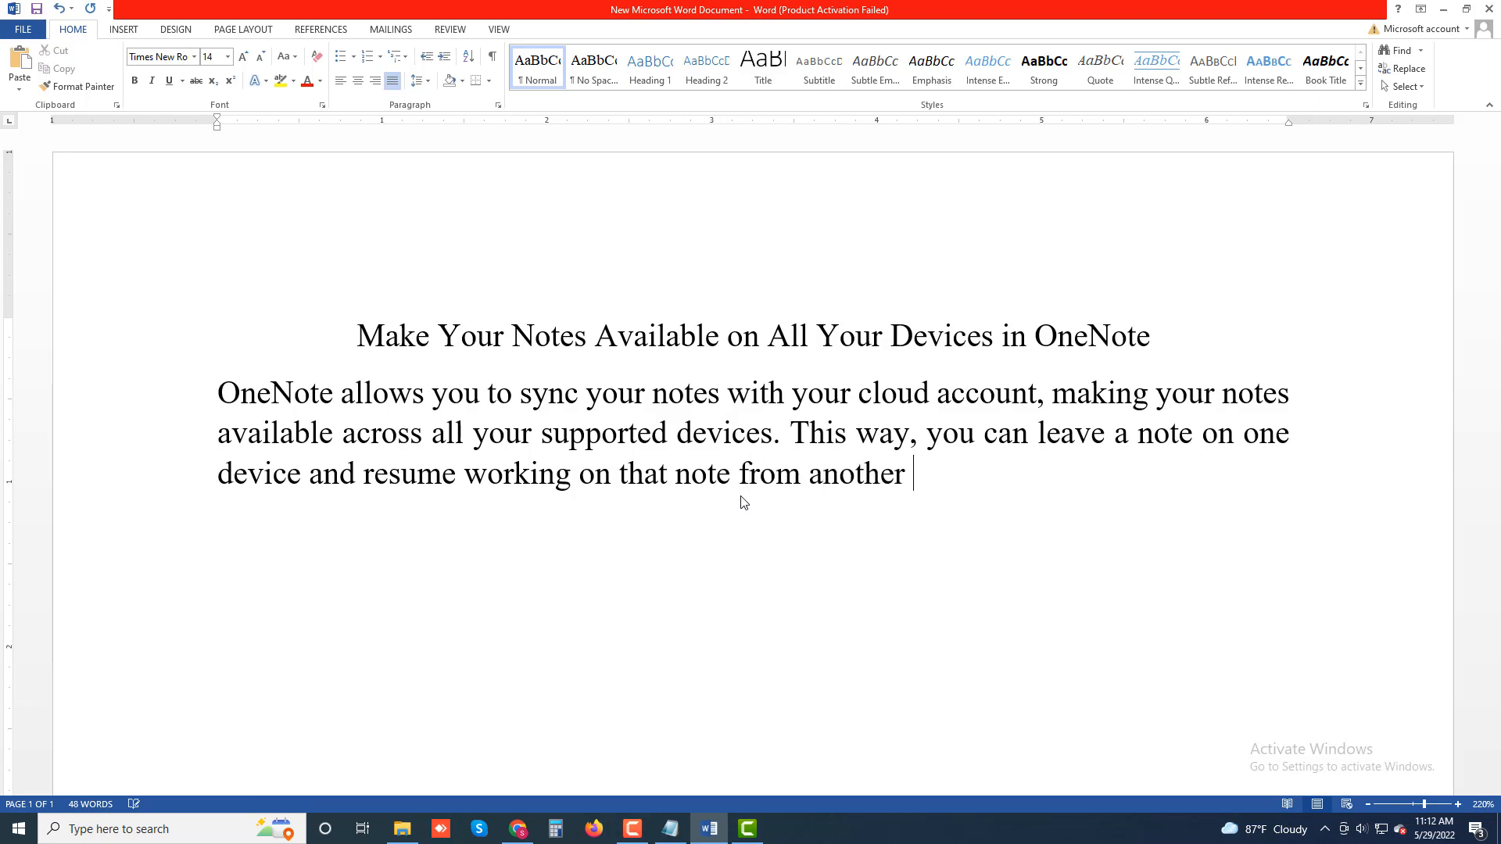
type("device.")
Step: Start a new paragraph reading 'To have that convenience you'll have to'
key("Return")
type("To")
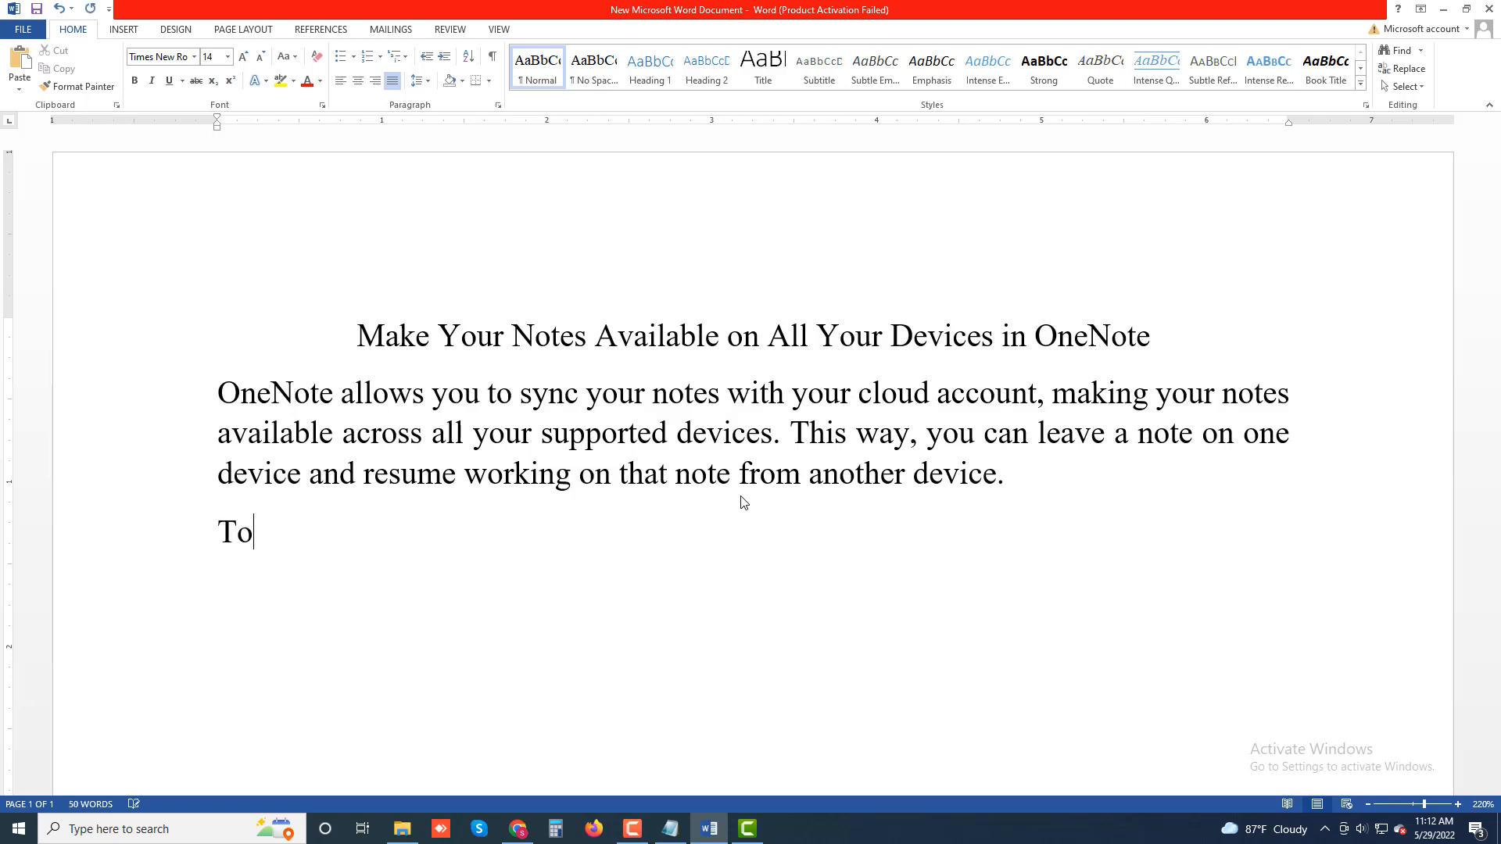
type(" have that con")
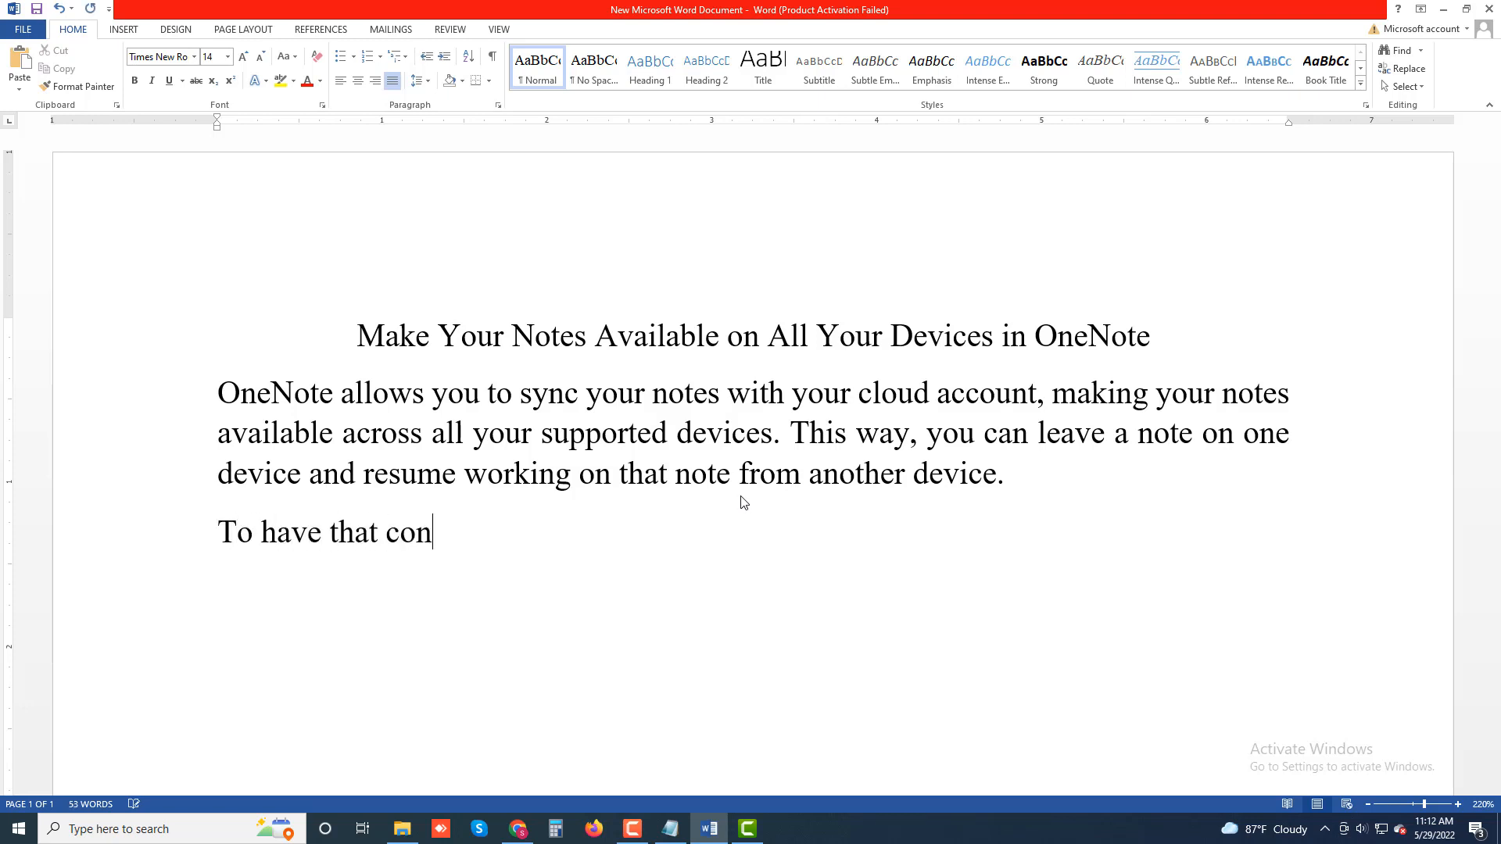
type("venience ")
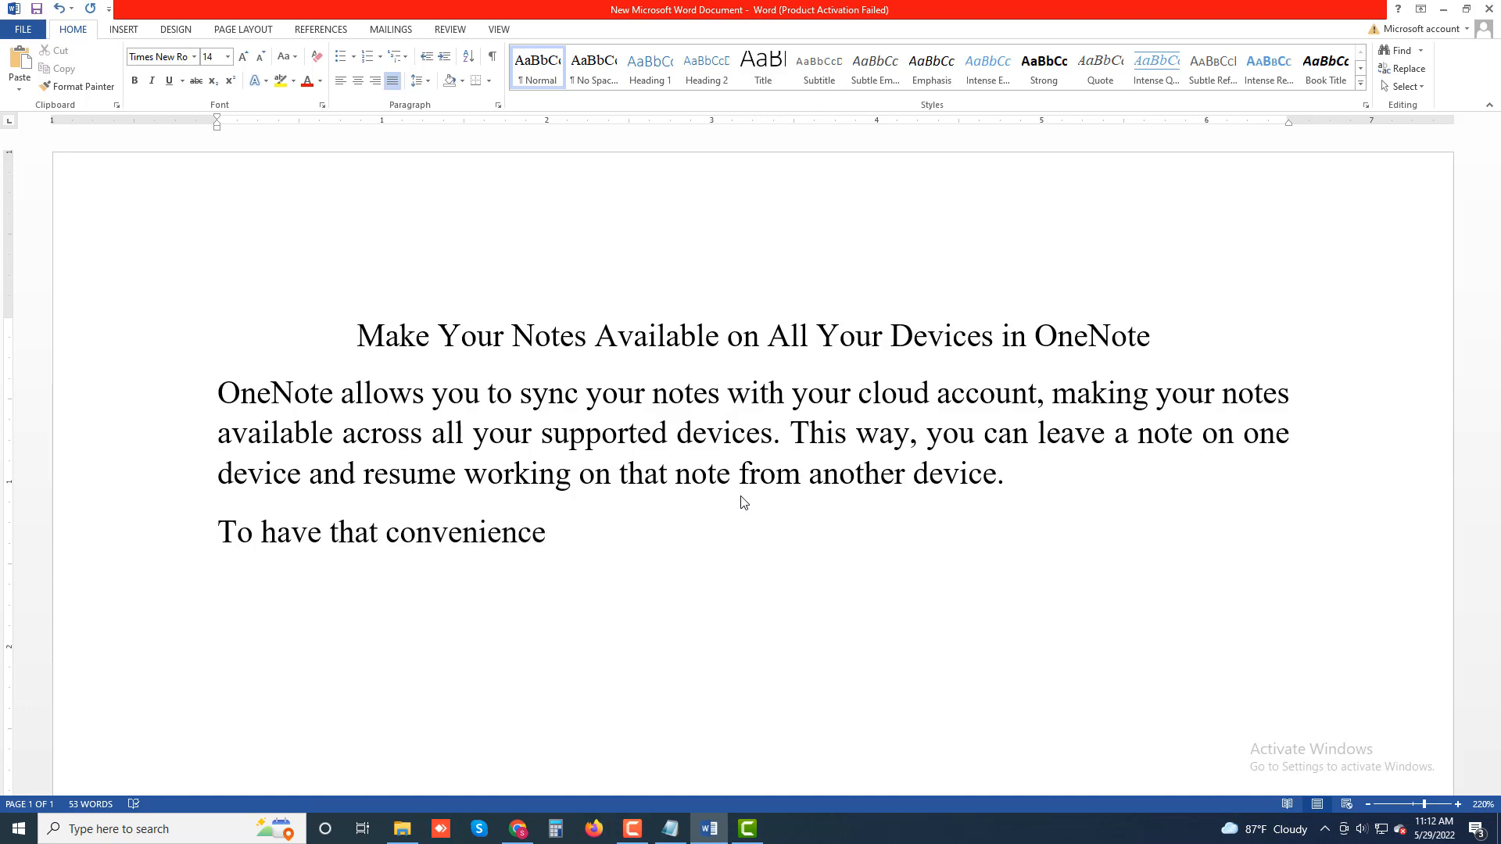
type("you'")
type("ll ")
type("have to")
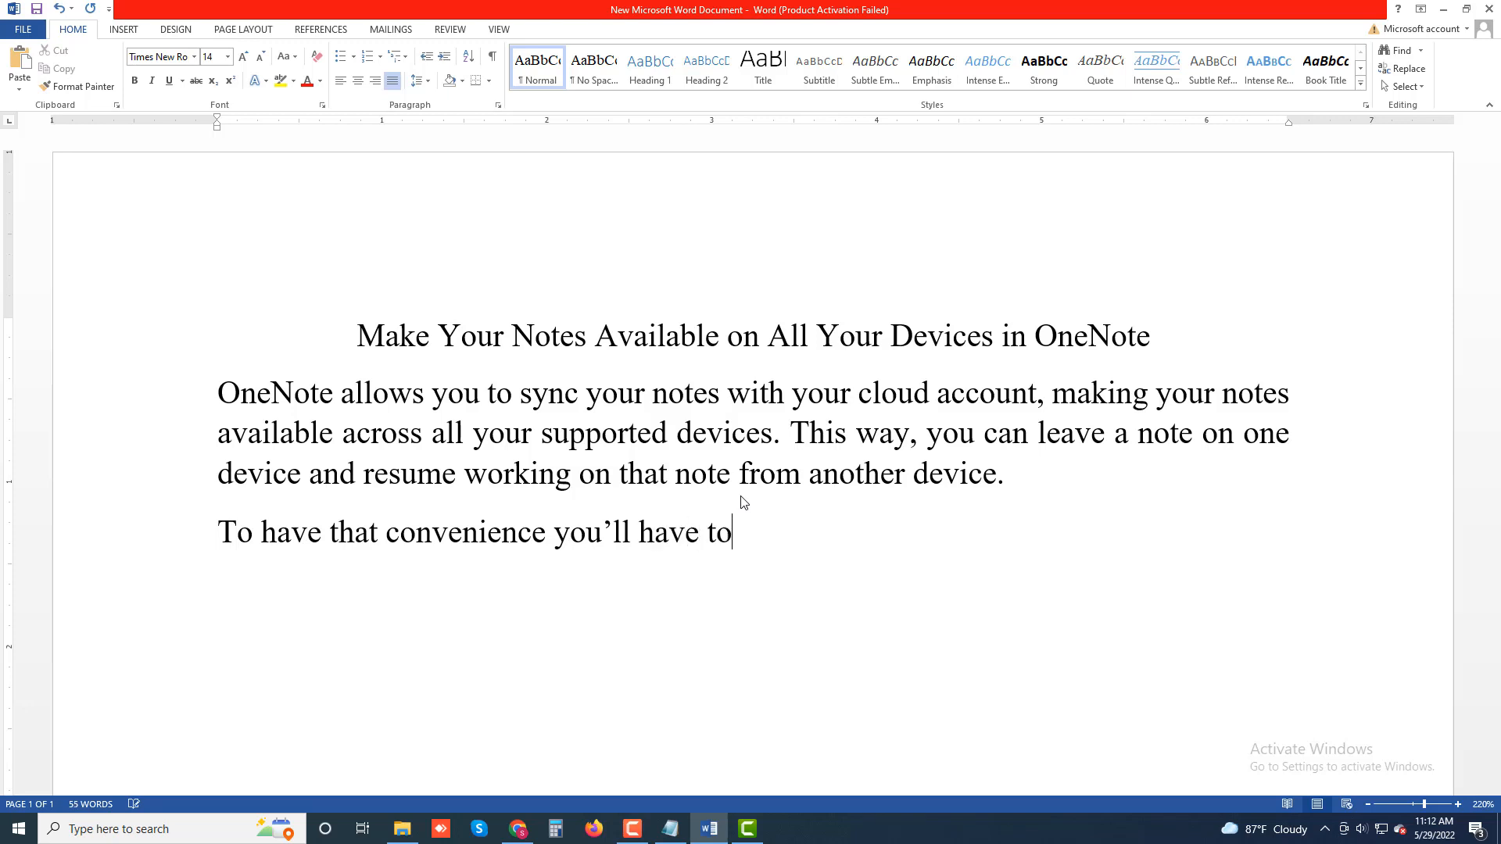
type(" make sure Non")
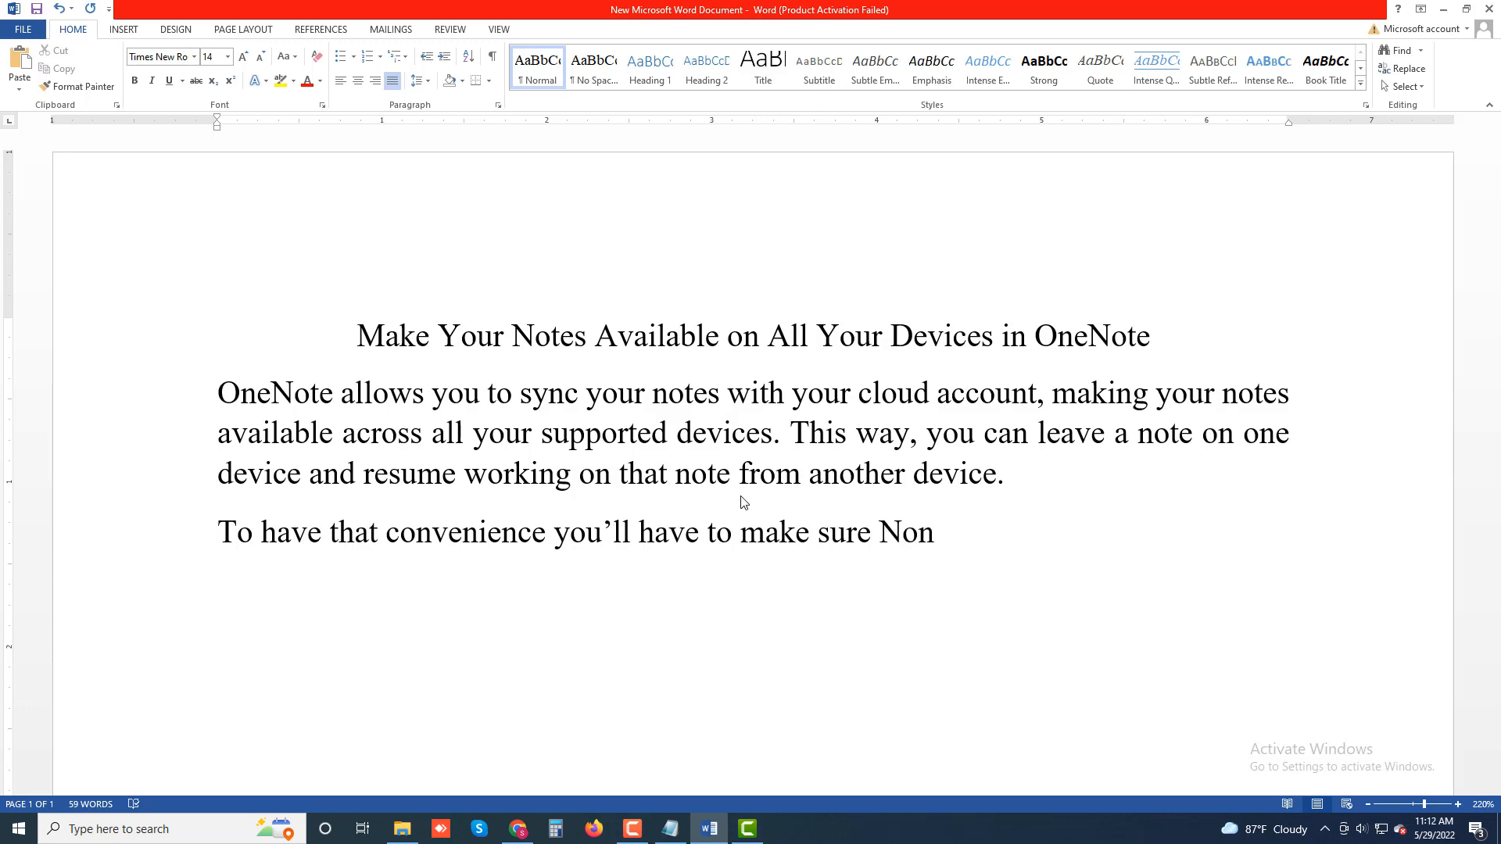
Step: Continue the paragraph with 'make sure OneNote syncs your notes.', correcting the misspelled 'OneNote'
key("BackSpace")
key("BackSpace")
key("BackSpace")
type("OnwNote")
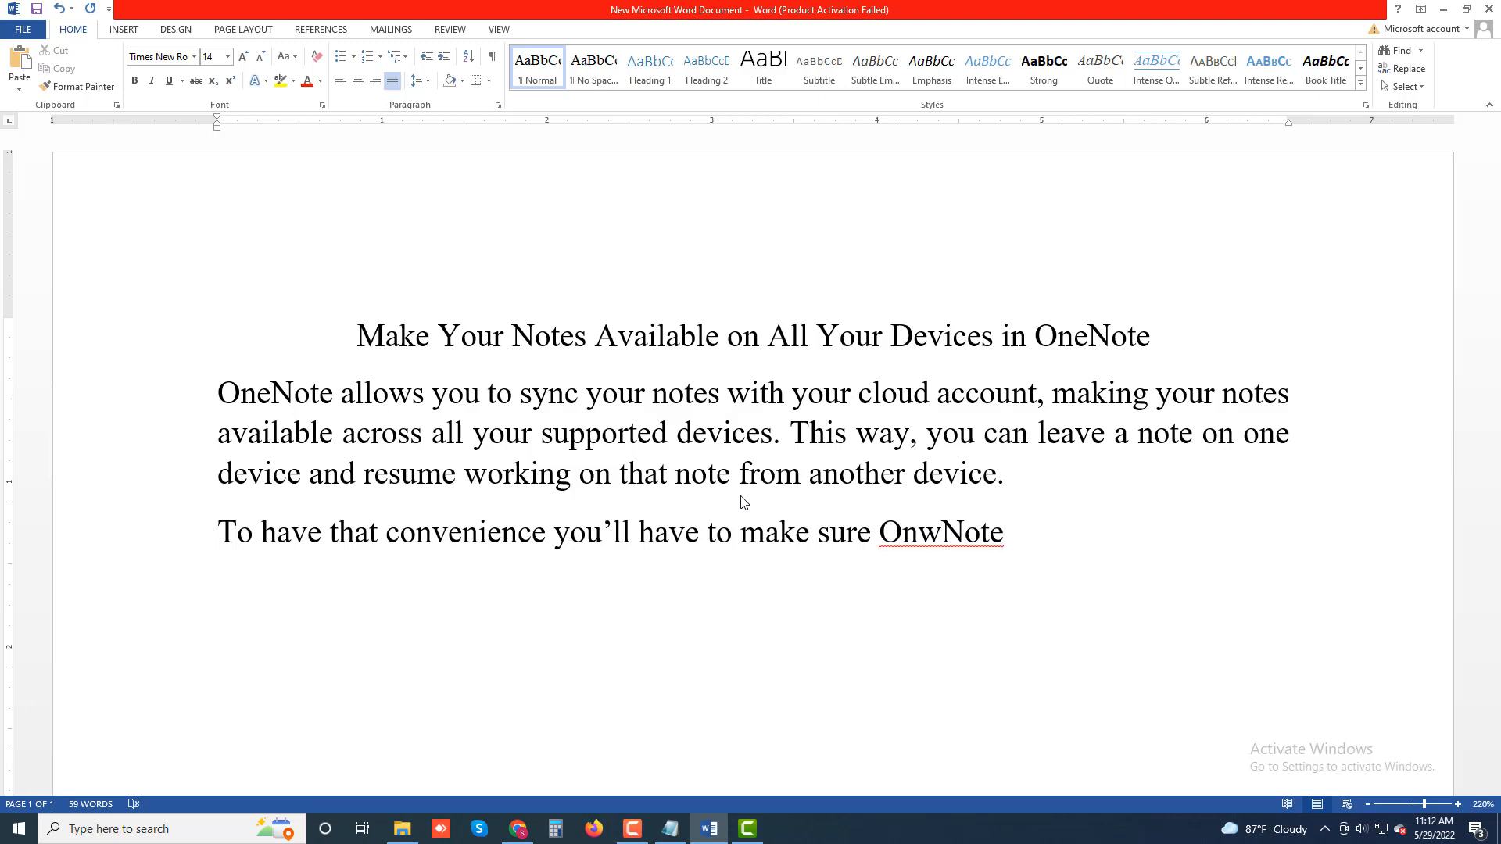
type(" syncs your no")
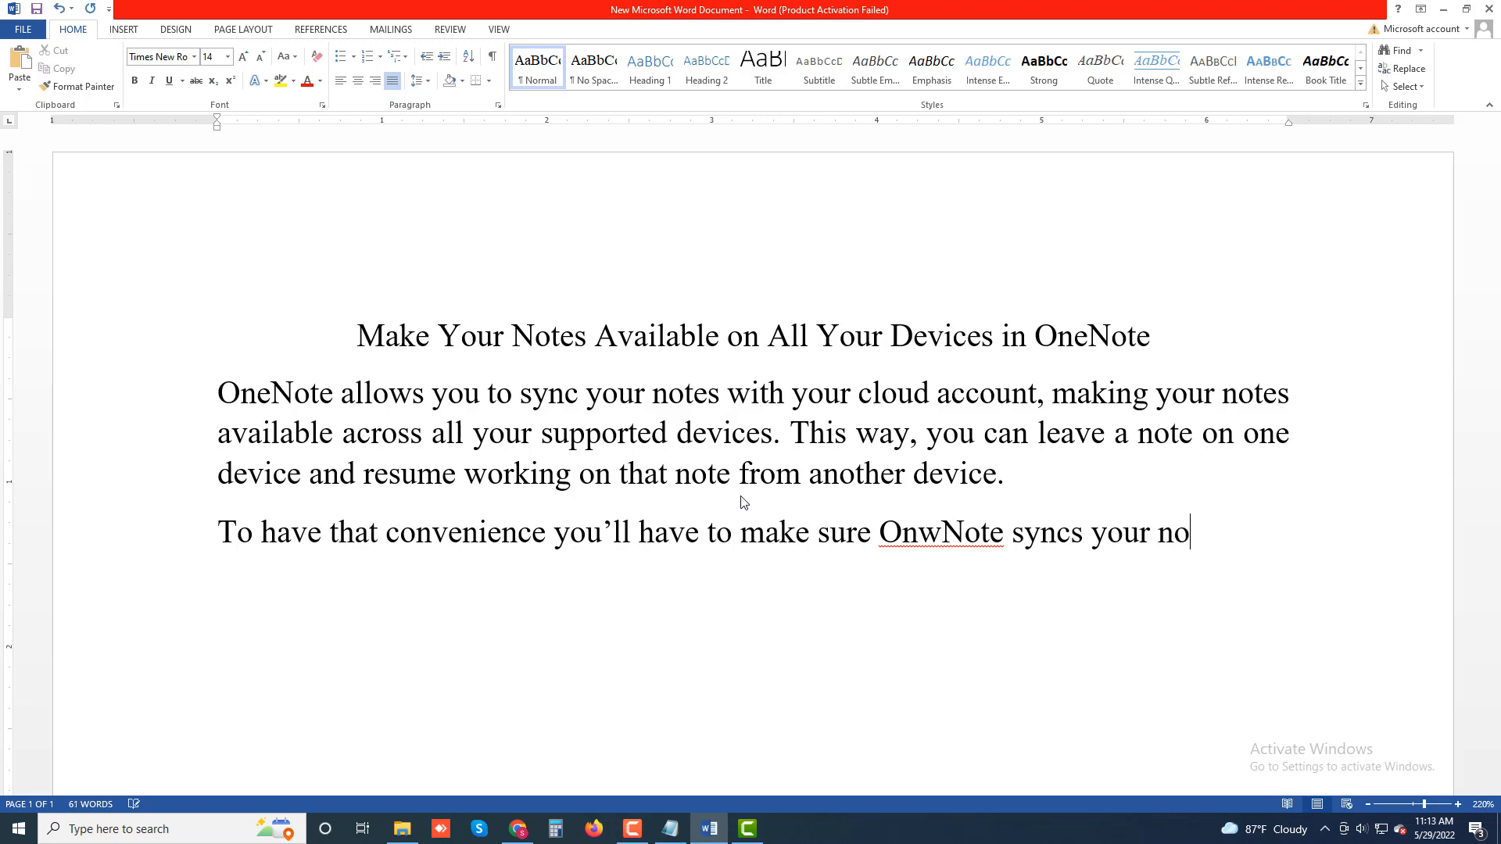
type("tes.")
right_click(925, 533)
left_click(1036, 552)
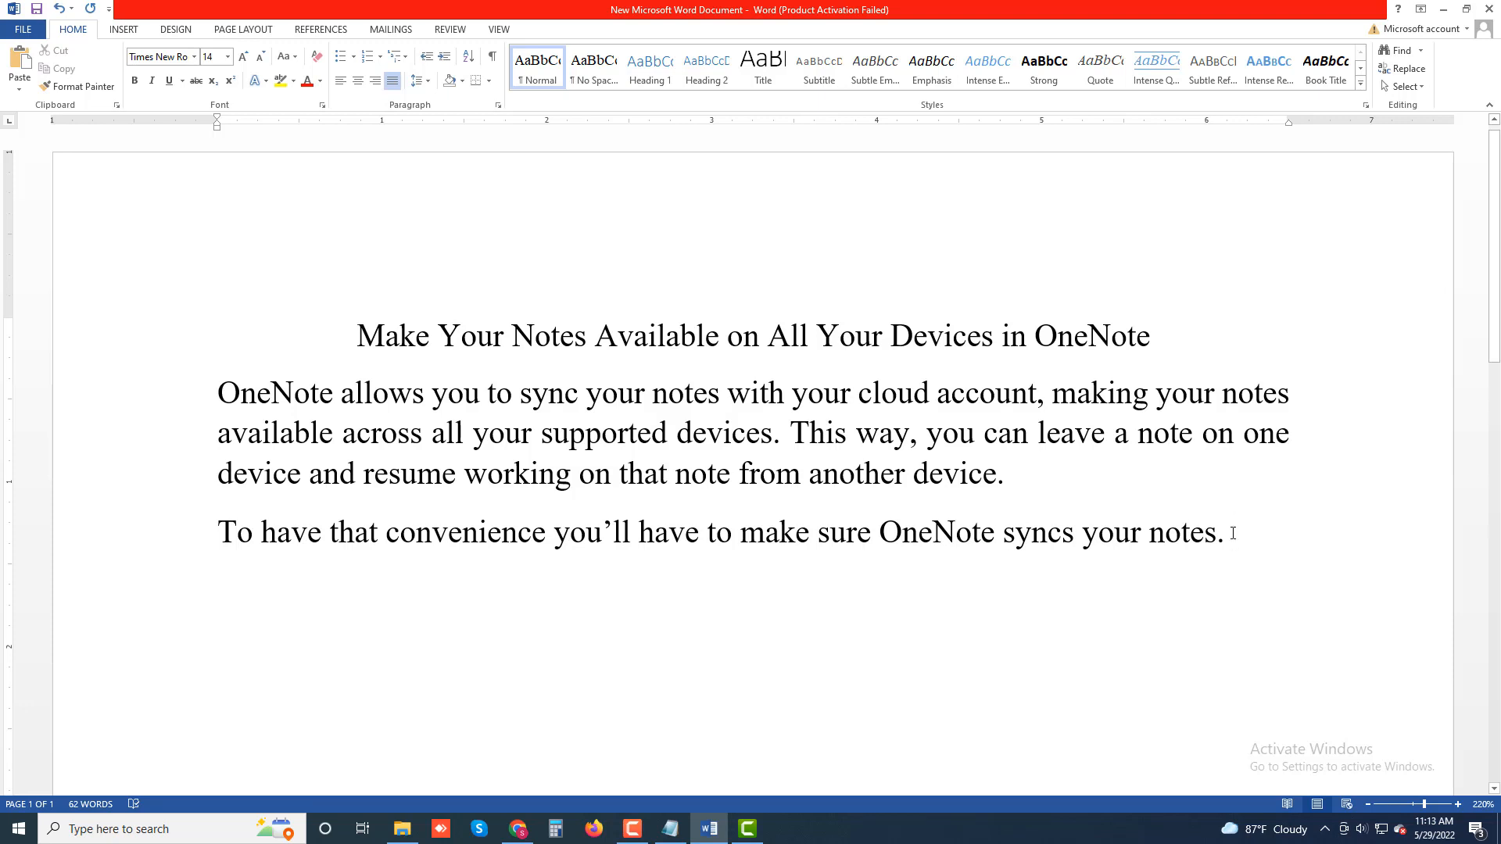
Step: Add the sentence start 'Confirm that by selecting the File tab and'
type("Confir")
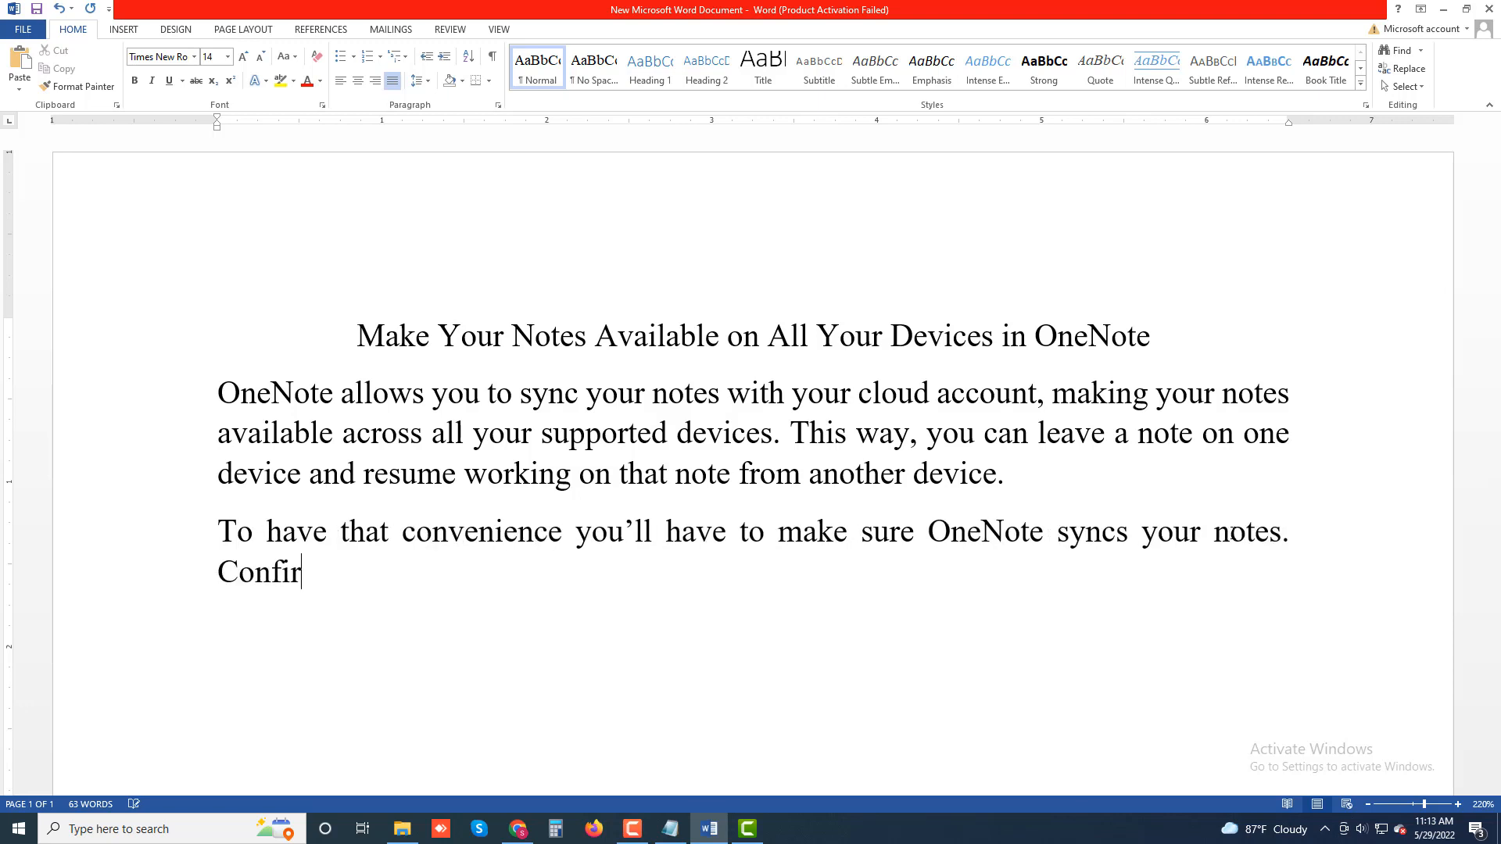
type("m that")
type("by ")
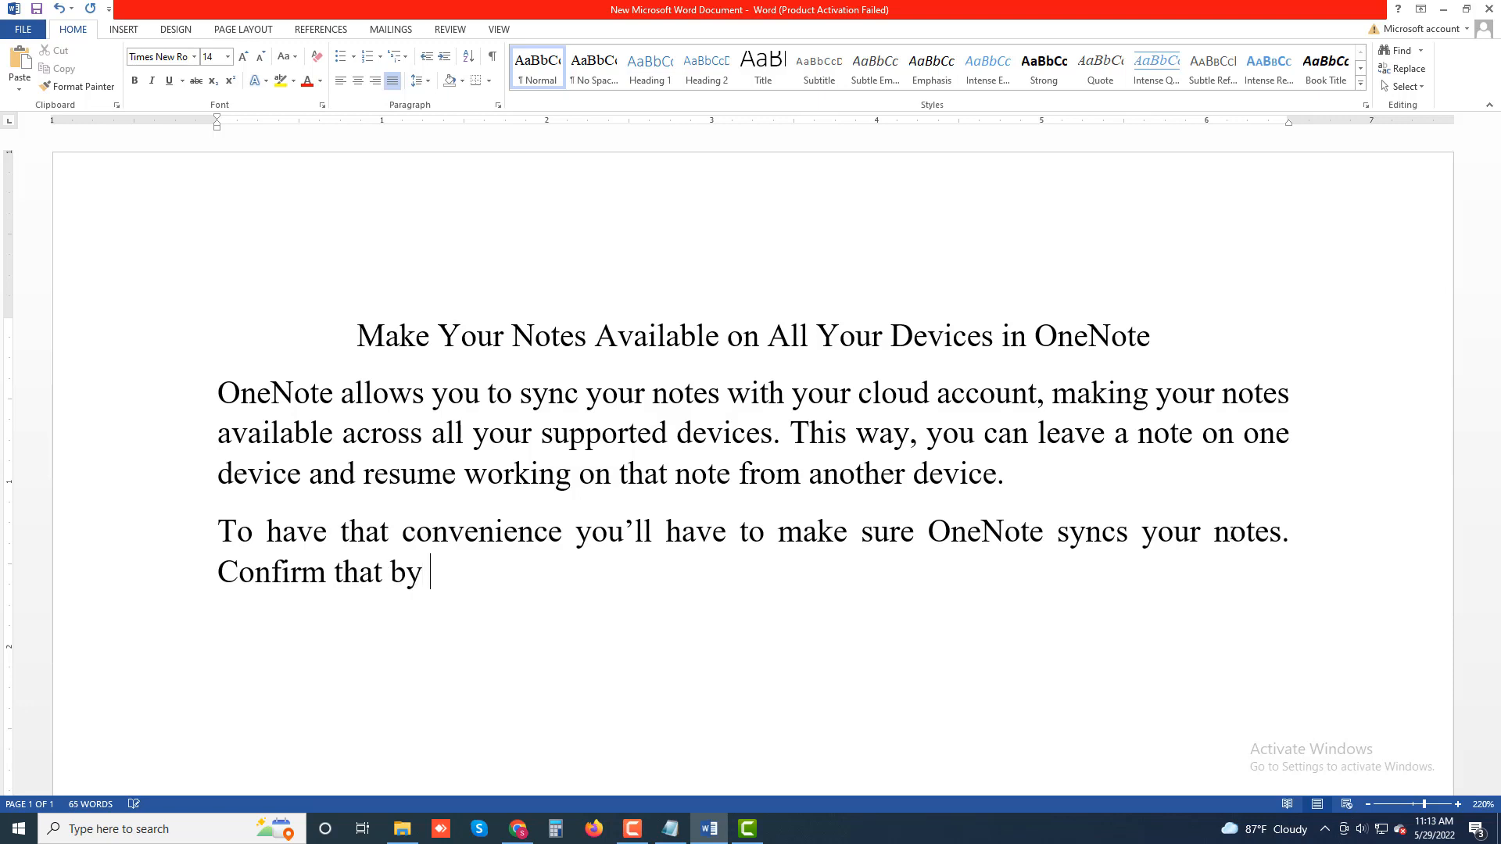
type("selecting the ")
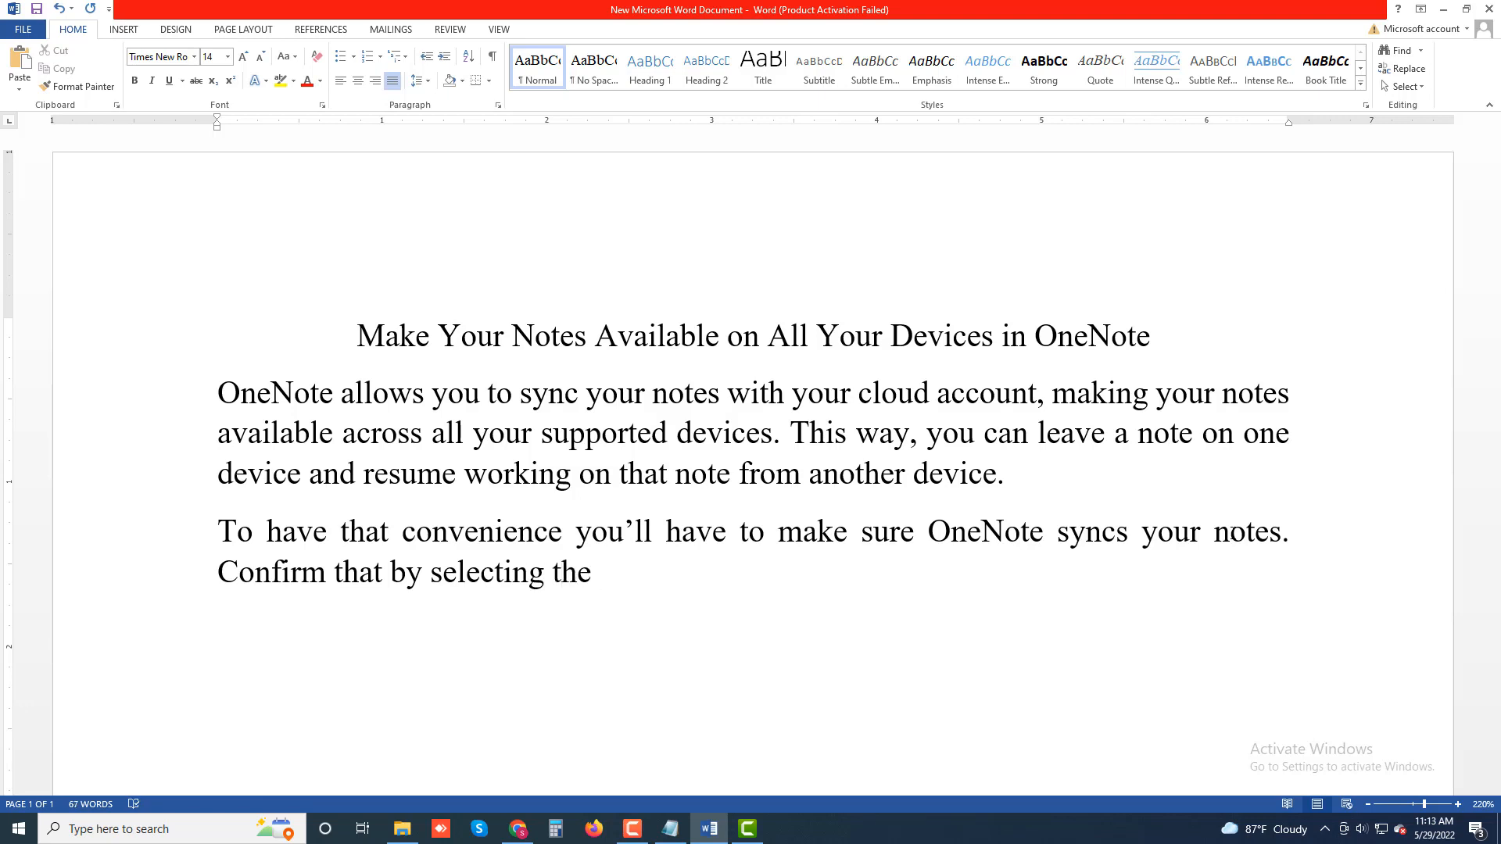
type("File tab and")
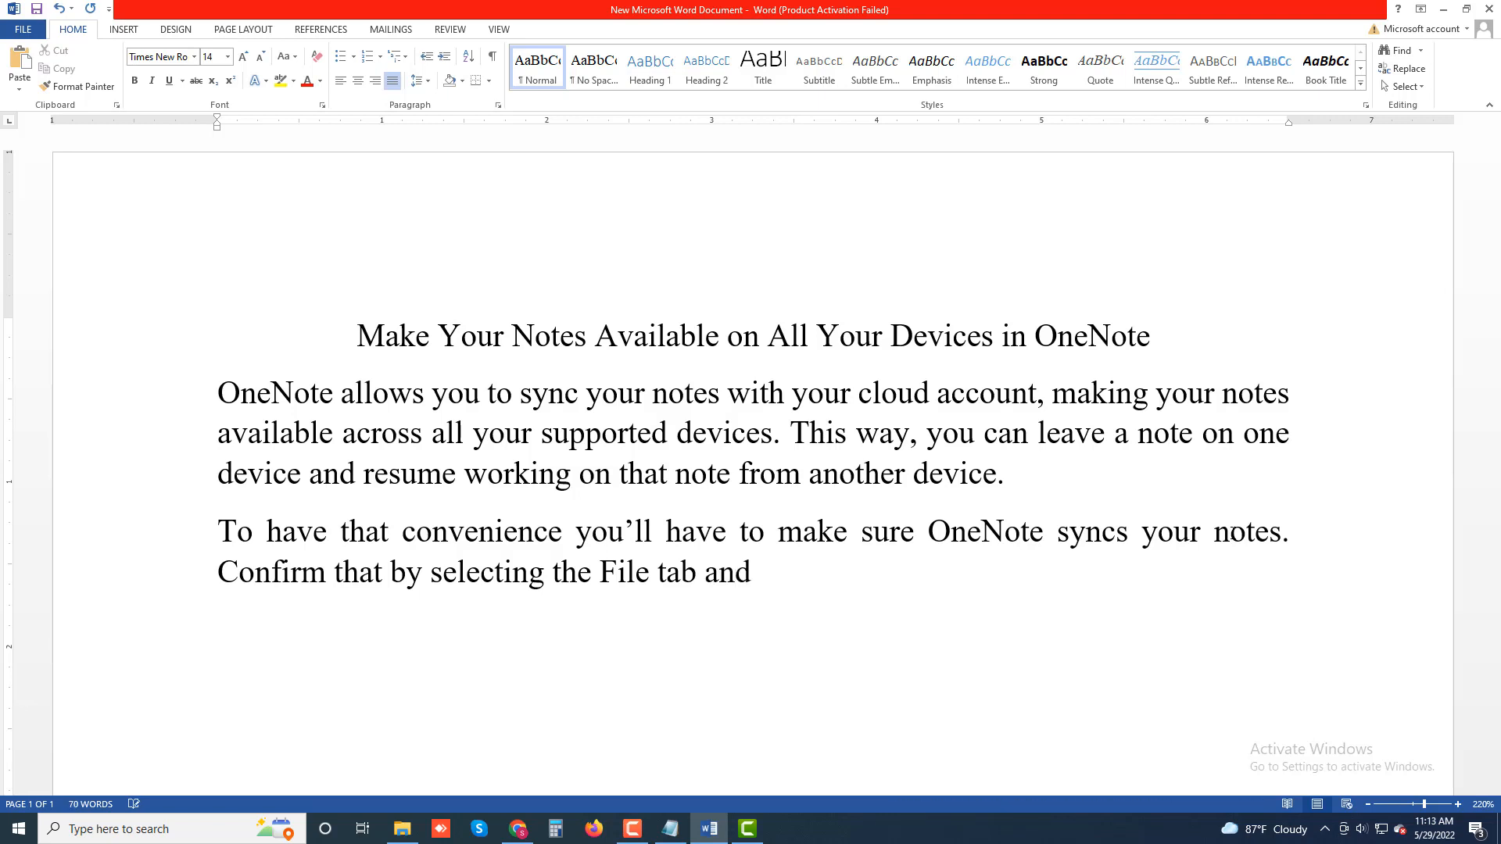
Step: Continue with 'choosing the info option. Then', correcting the misspelled 'choosing'
type("chossing th")
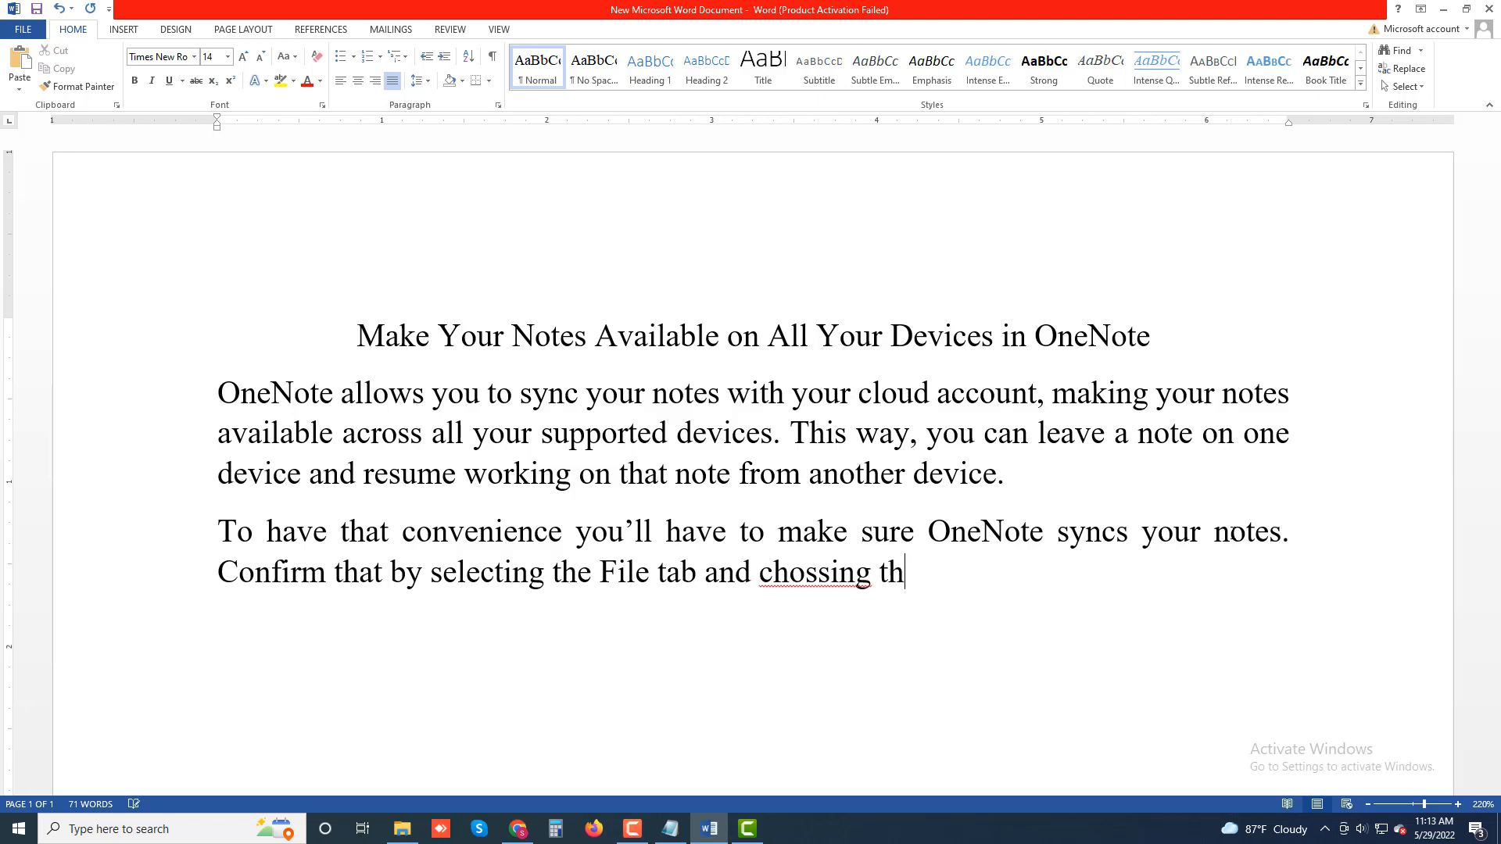
type("e info option")
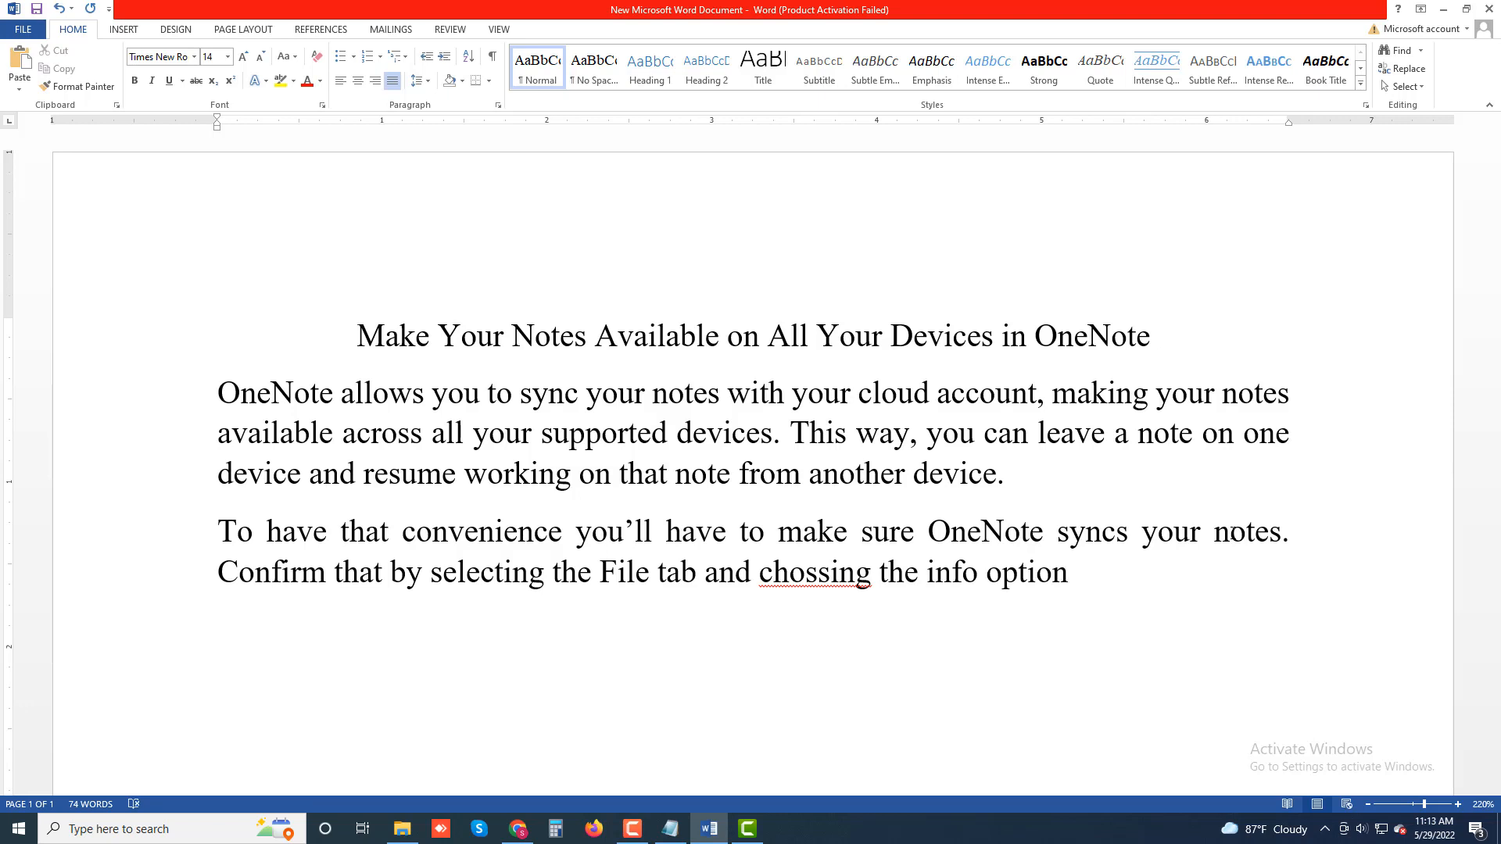
type(". Then")
right_click(868, 584)
left_click(907, 603)
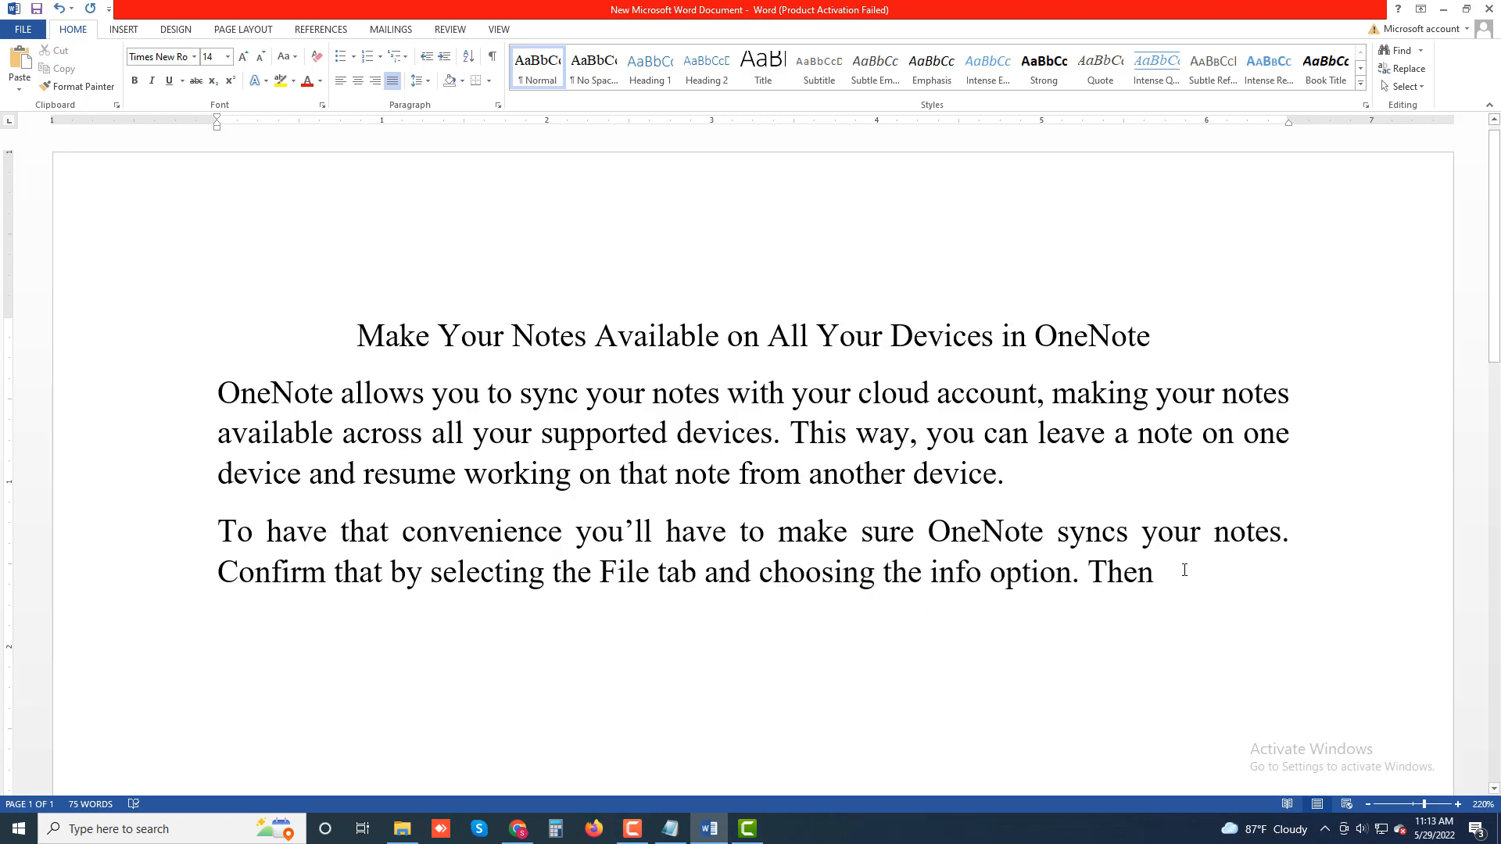
key("BackSpace")
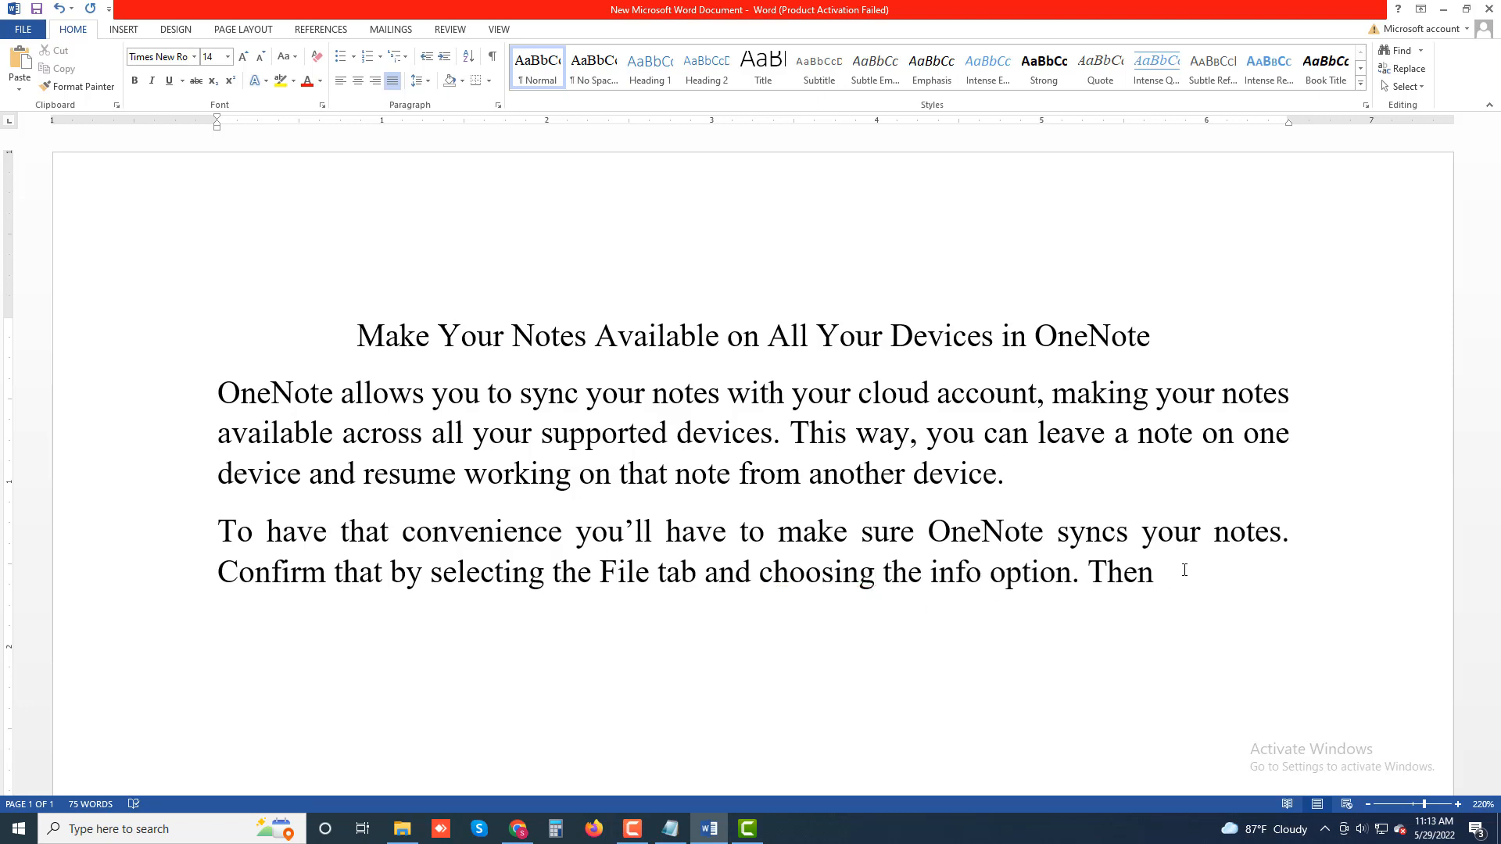
Step: Append ', select View' to the sentence
type(", select view")
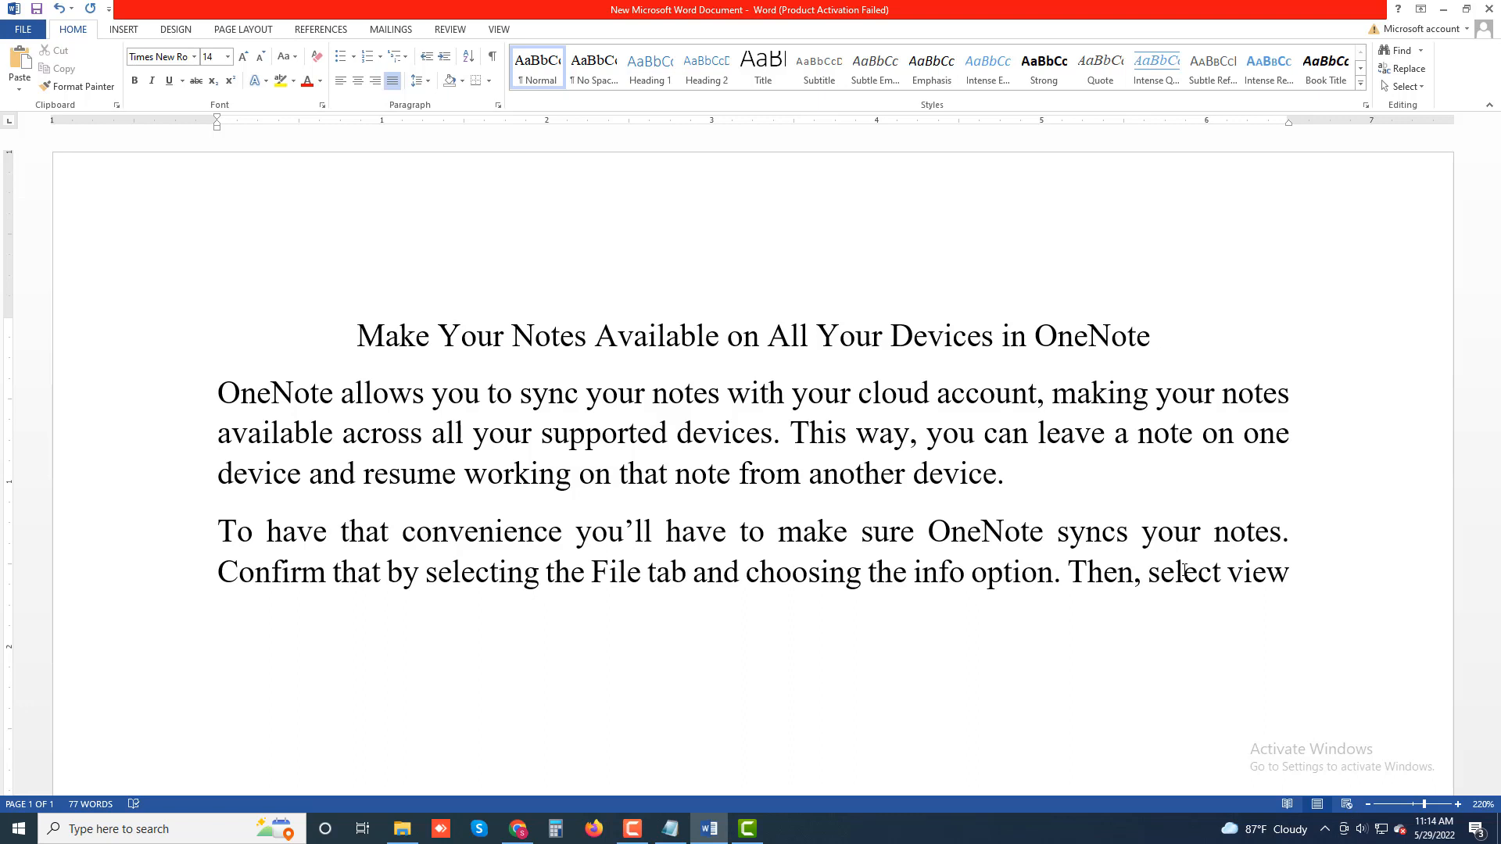
key("BackSpace")
key("BackSpace")
key("BackSpace")
key("BackSpace")
key("BackSpace")
type("View ")
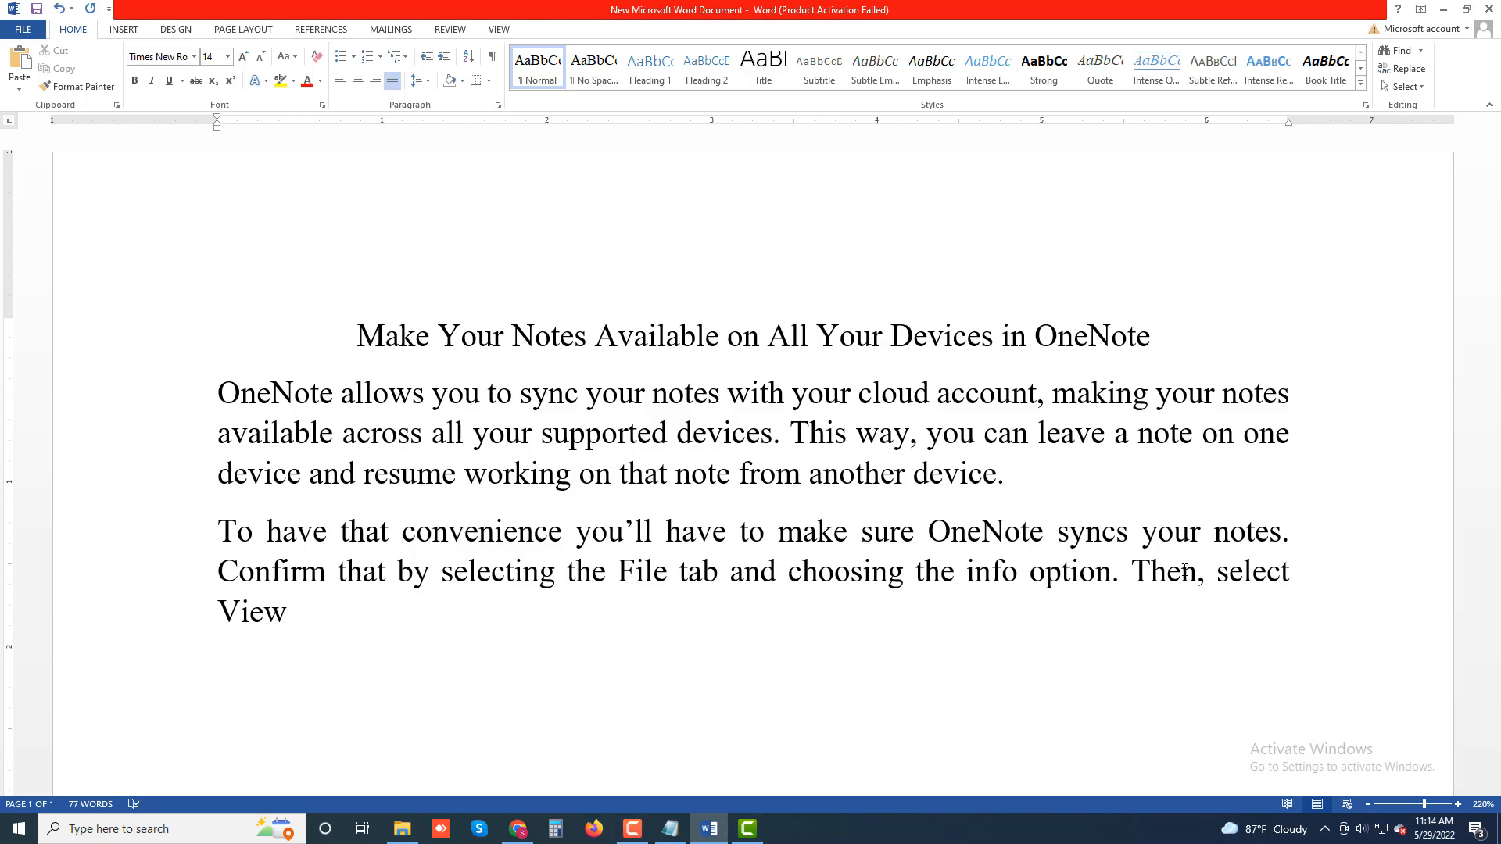
type("sync")
Step: Continue with 'Sync Status on the right pane.'
key("BackSpace")
key("BackSpace")
key("BackSpace")
key("BackSpace")
key("BackSpace")
type("Sync Status ")
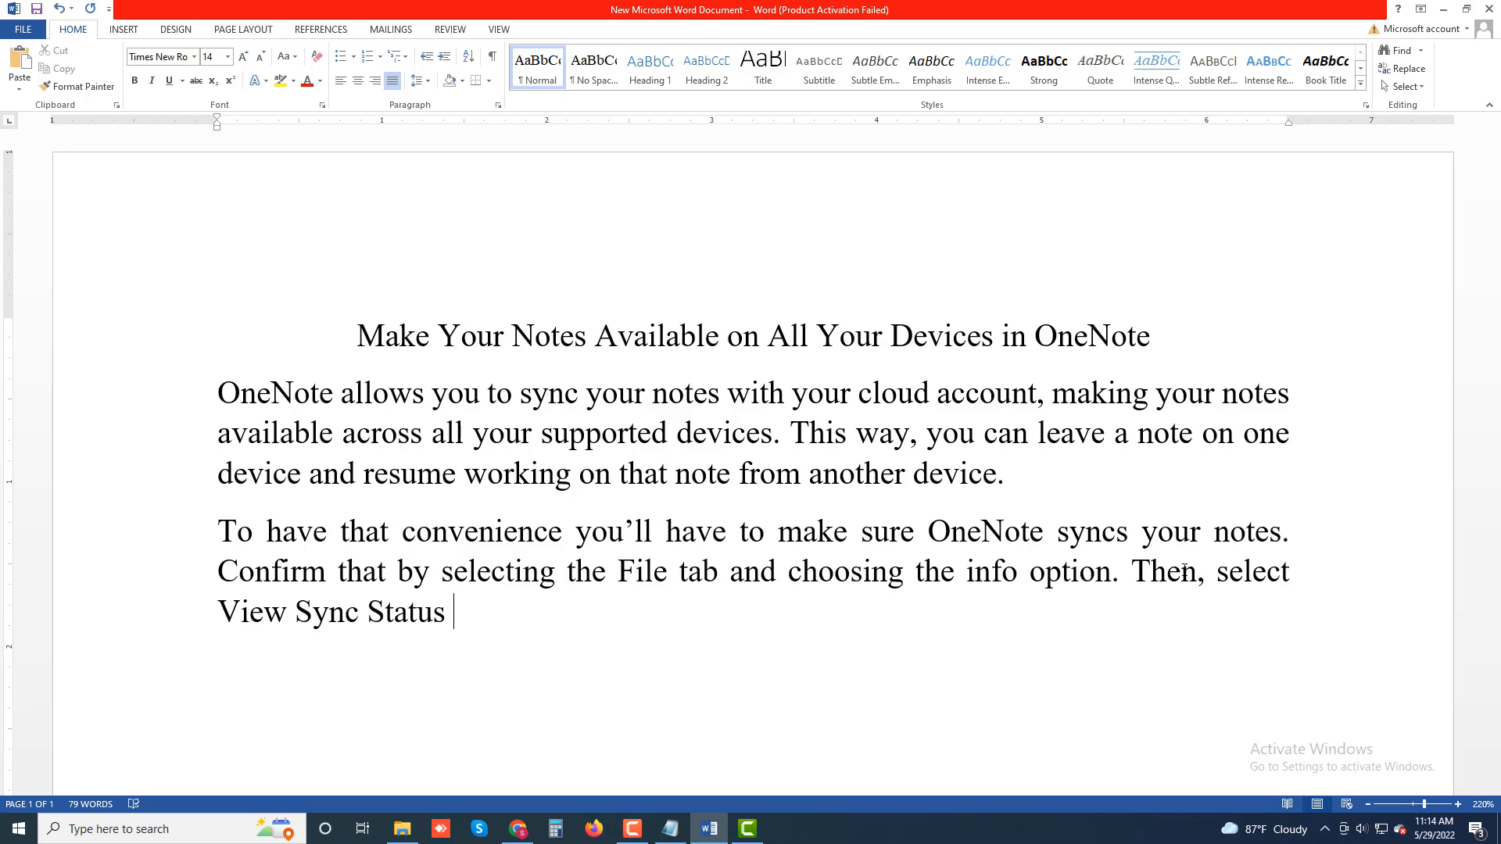
type("on the ri")
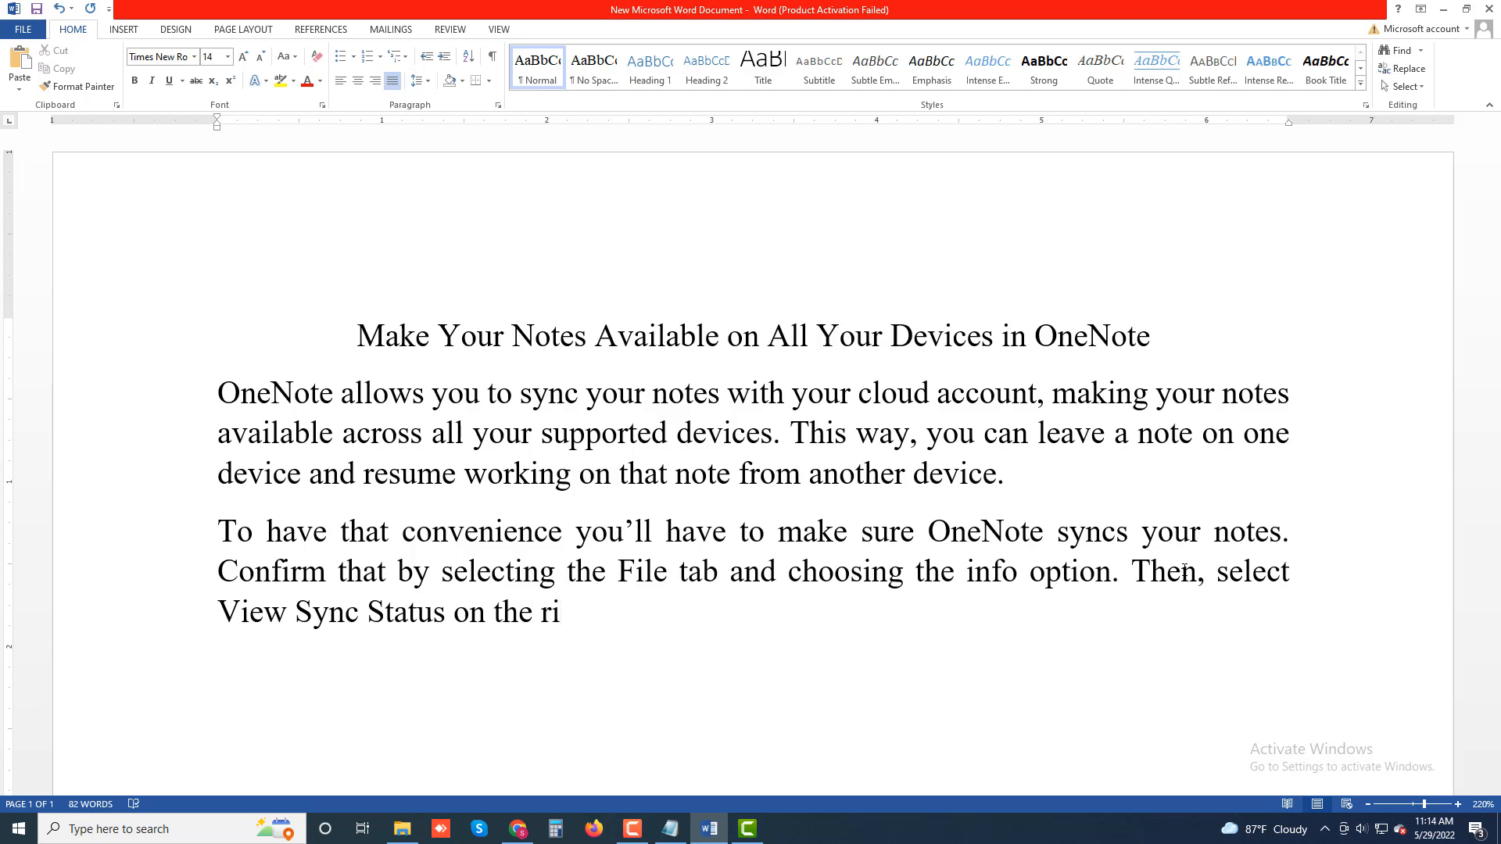
type("ght pane. ")
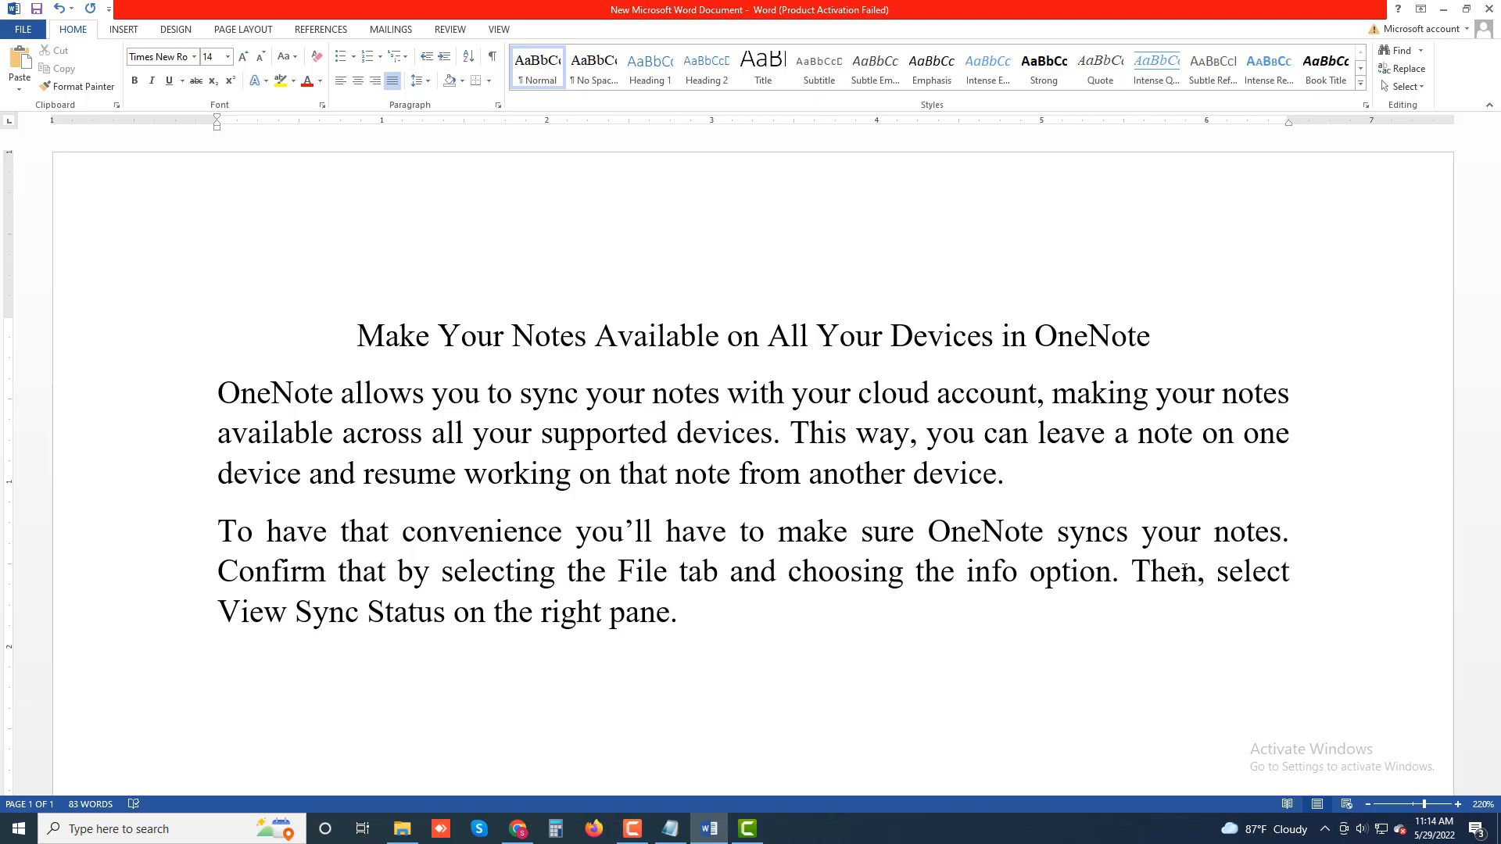
type("Find the no")
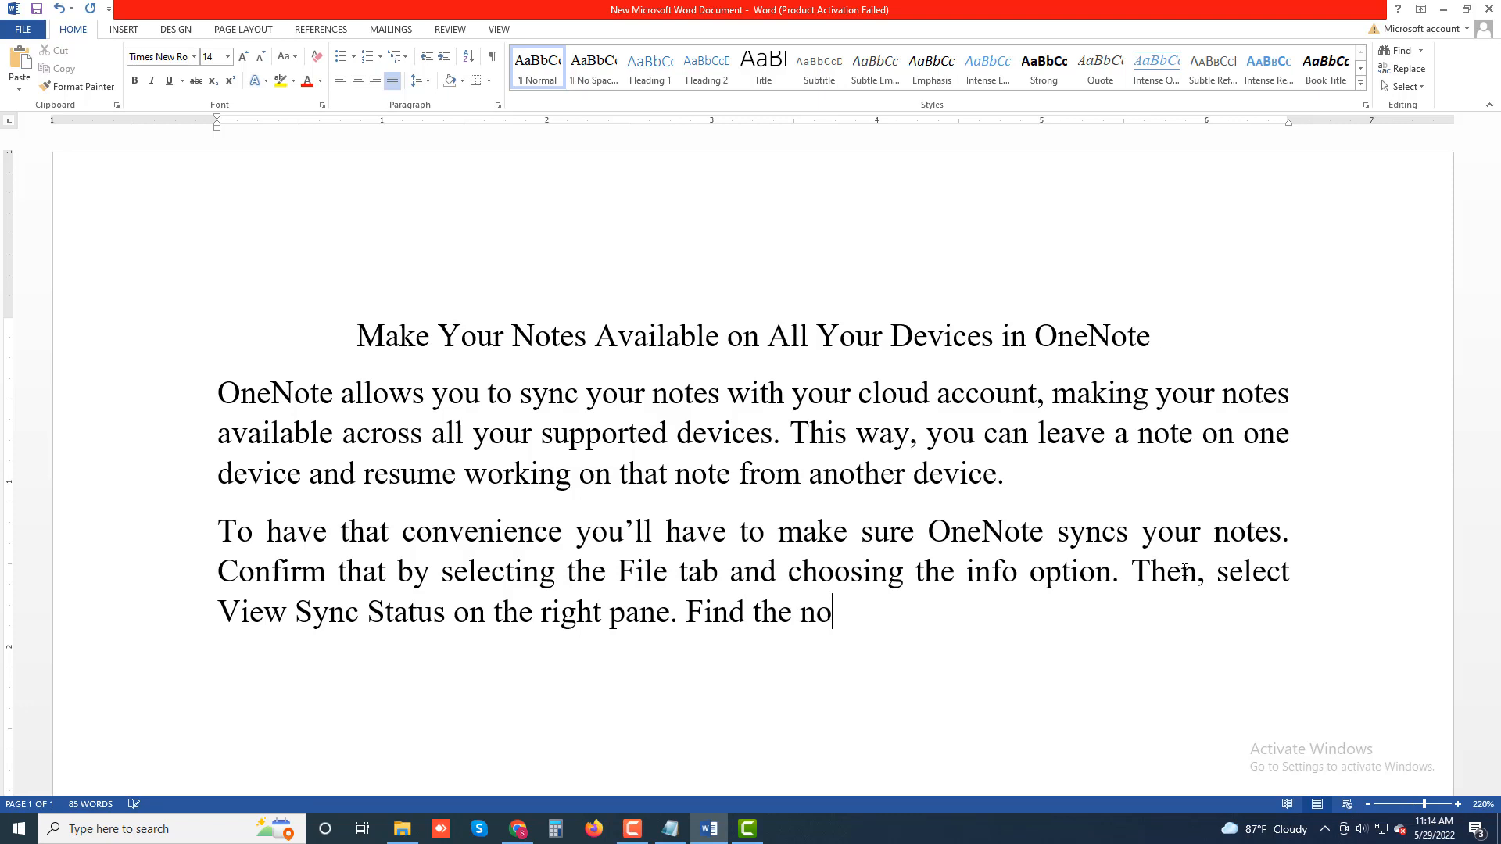
type("tebook you")
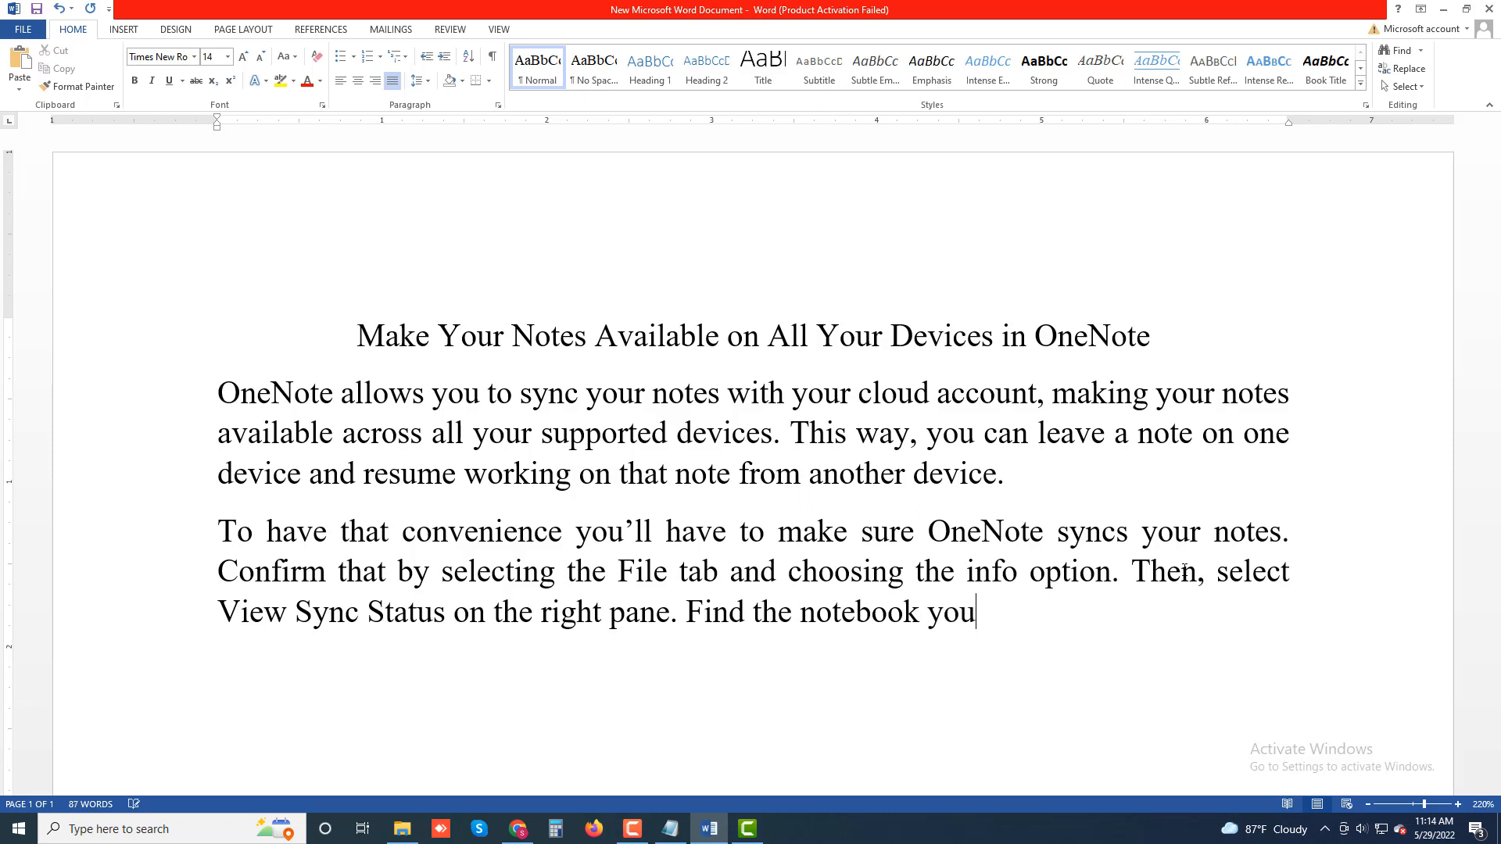
type("'d like to sync")
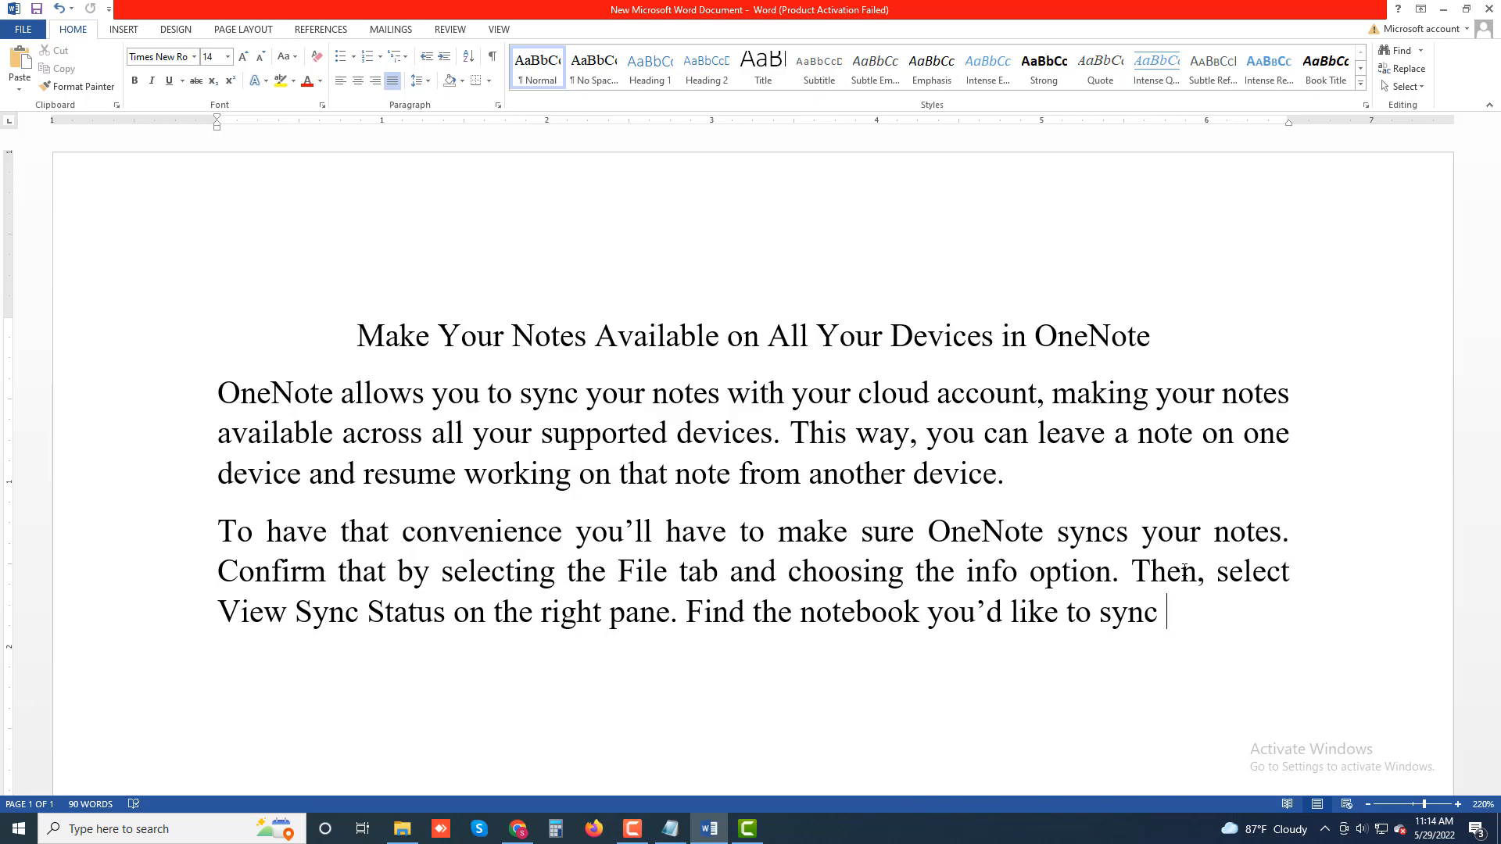
Step: Continue with 'with the cloud and select Sync Now'
type("with the clo")
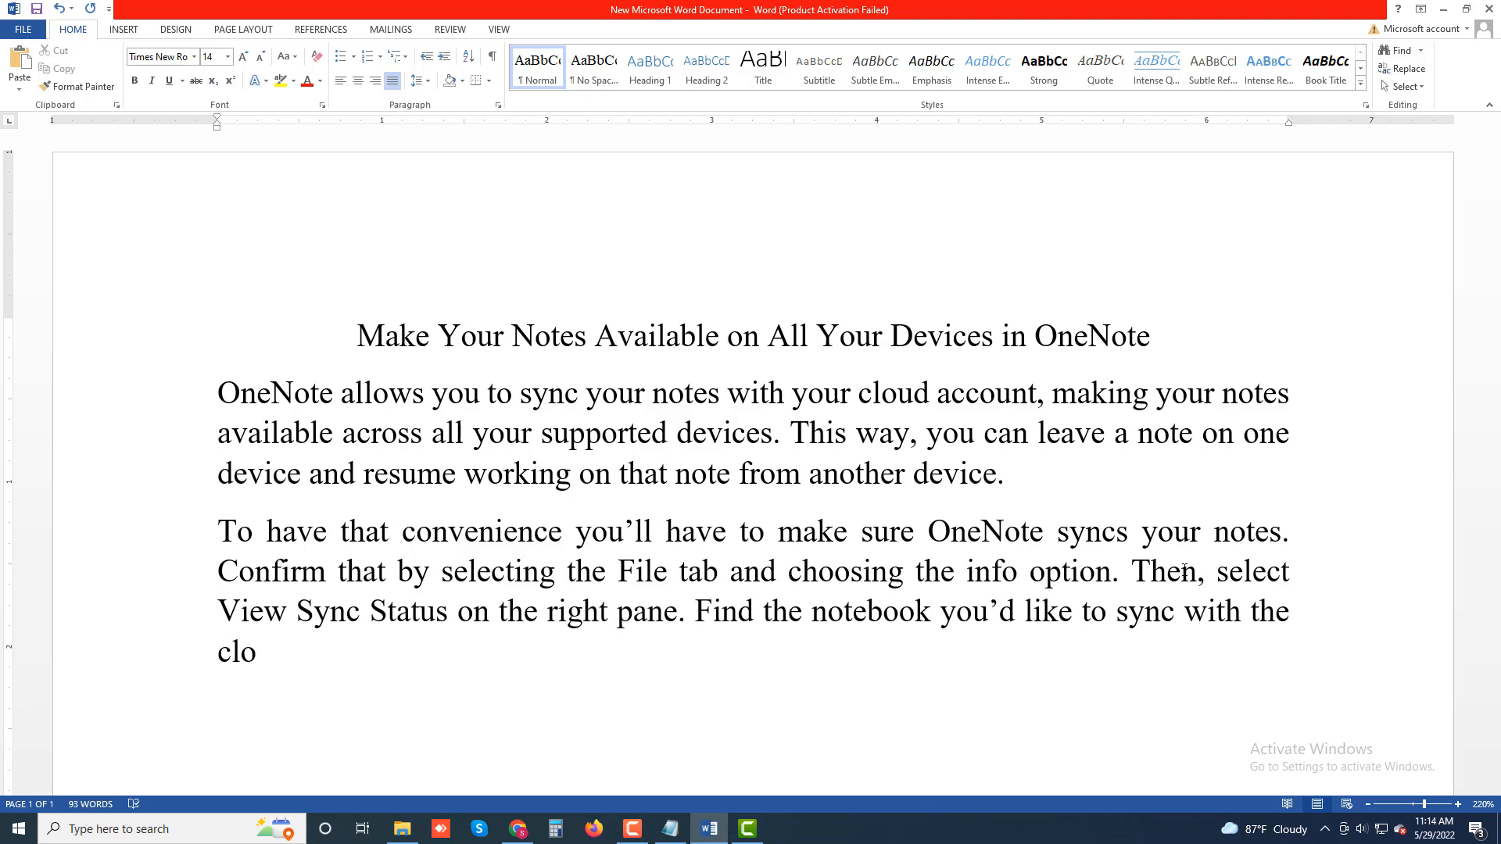
type("ud and select S")
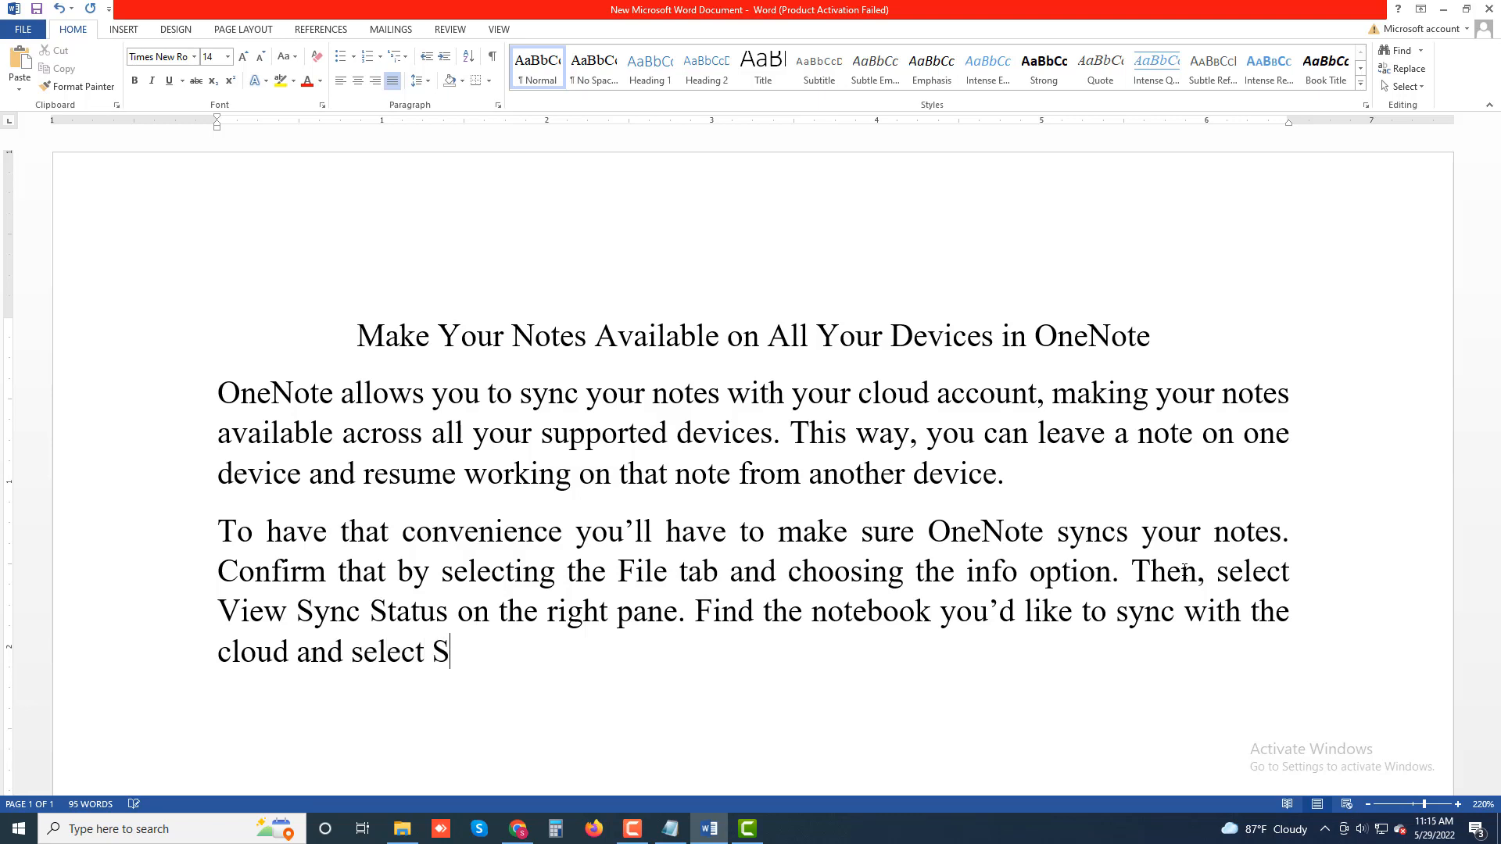
type("ync Now")
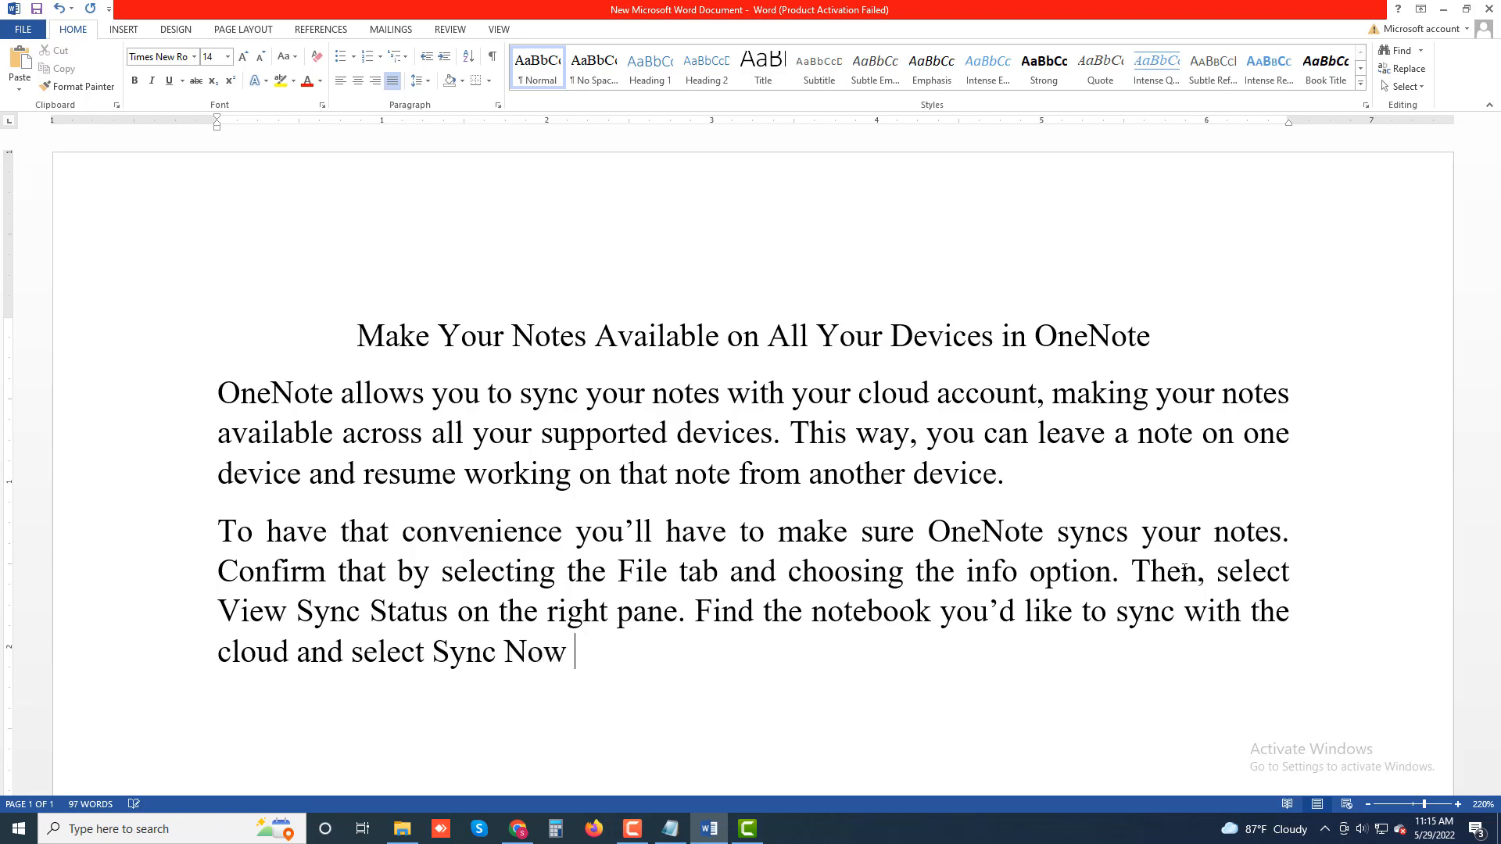
type(" next to that notebook")
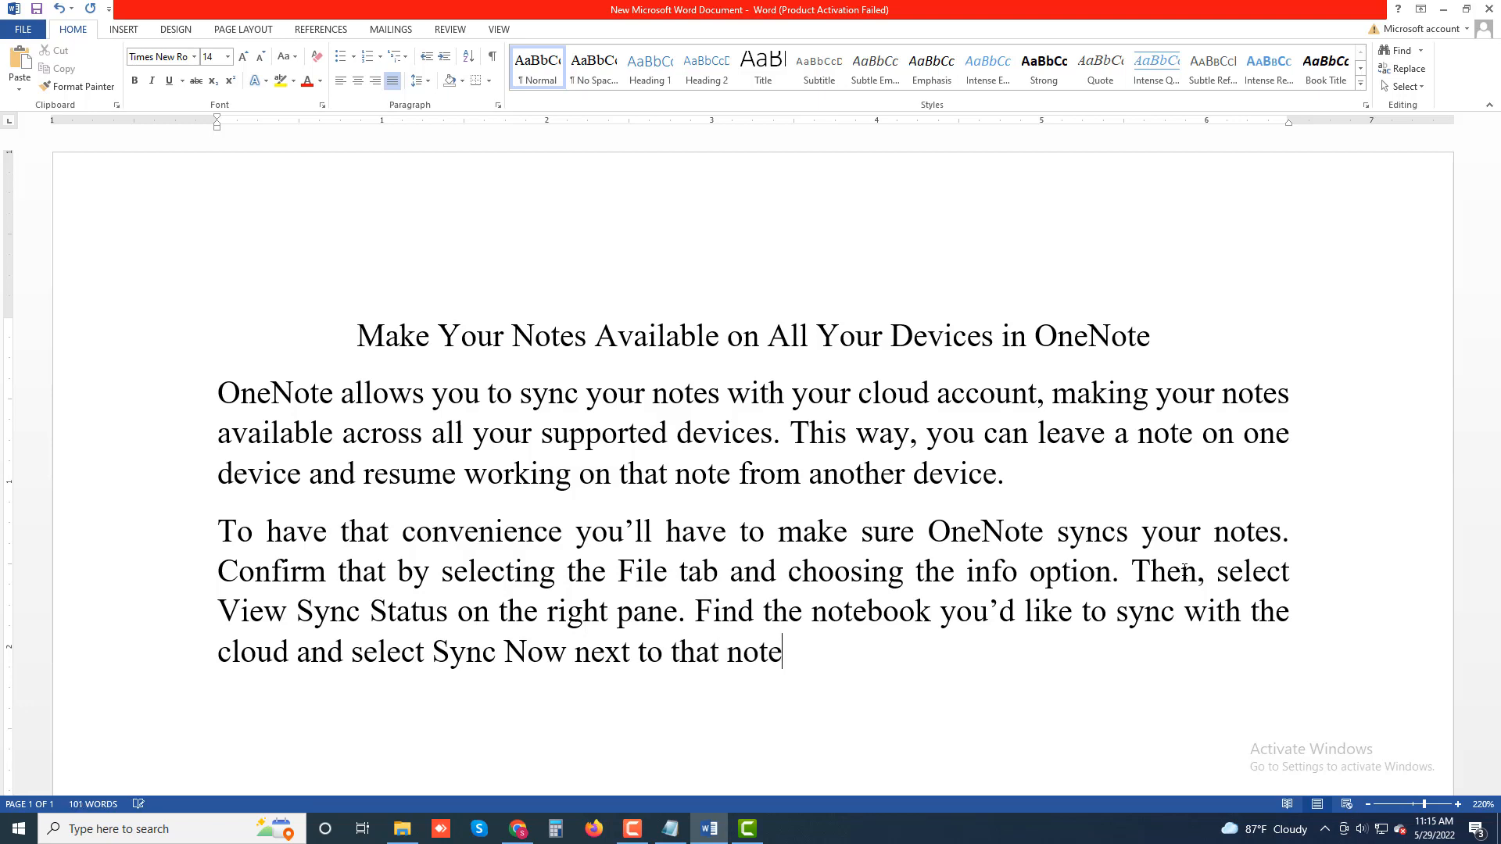